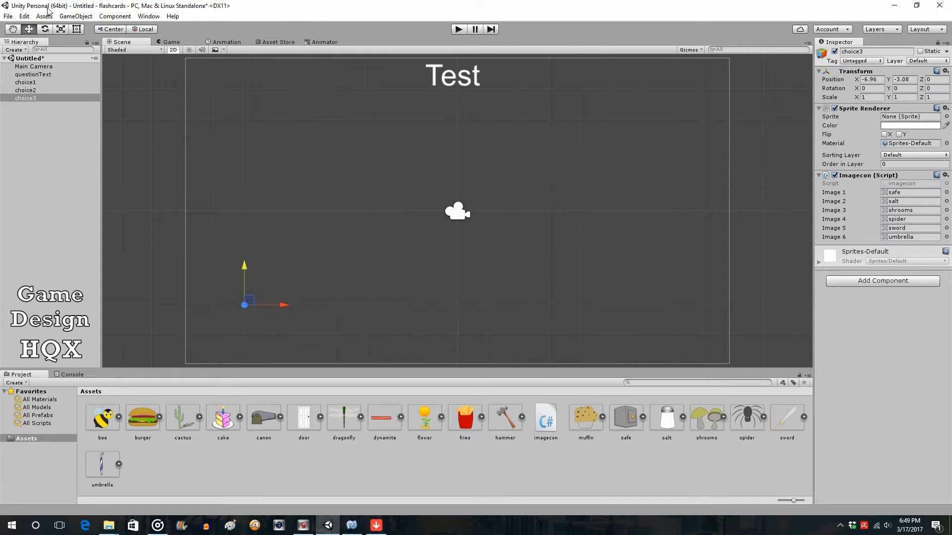
- Save the current scene as scene1 in the flashcards project's Assets folder
{"action": "left_click", "coordinate": [4, 15]}
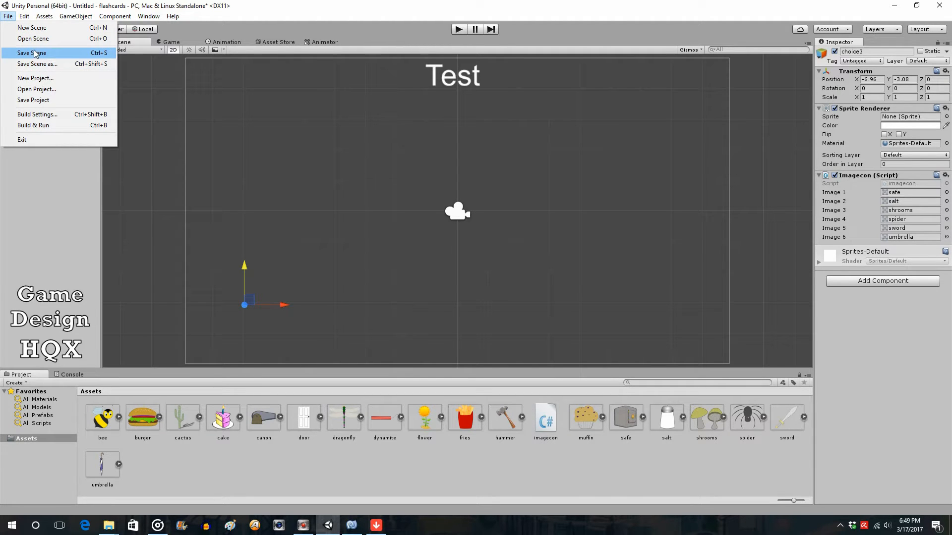
{"action": "left_click", "coordinate": [33, 54]}
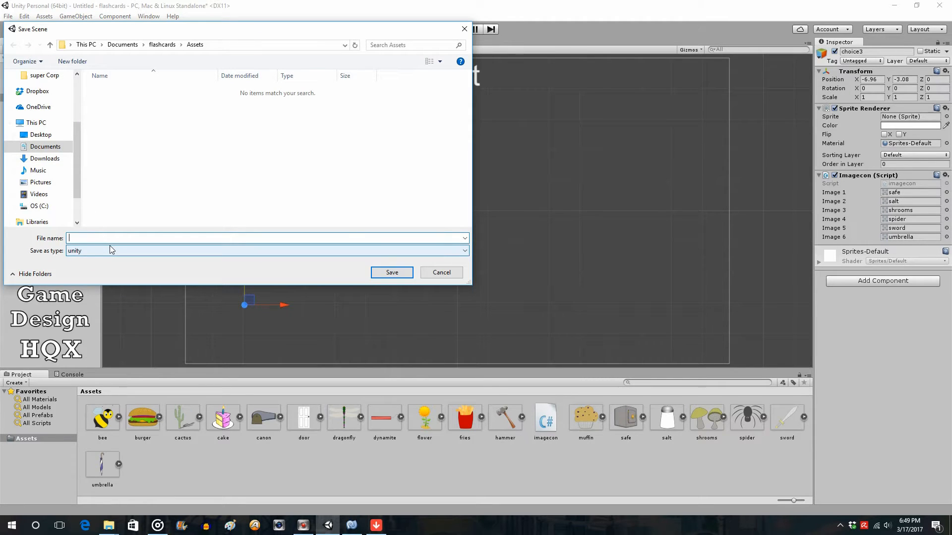
{"action": "type", "text": "scene1"}
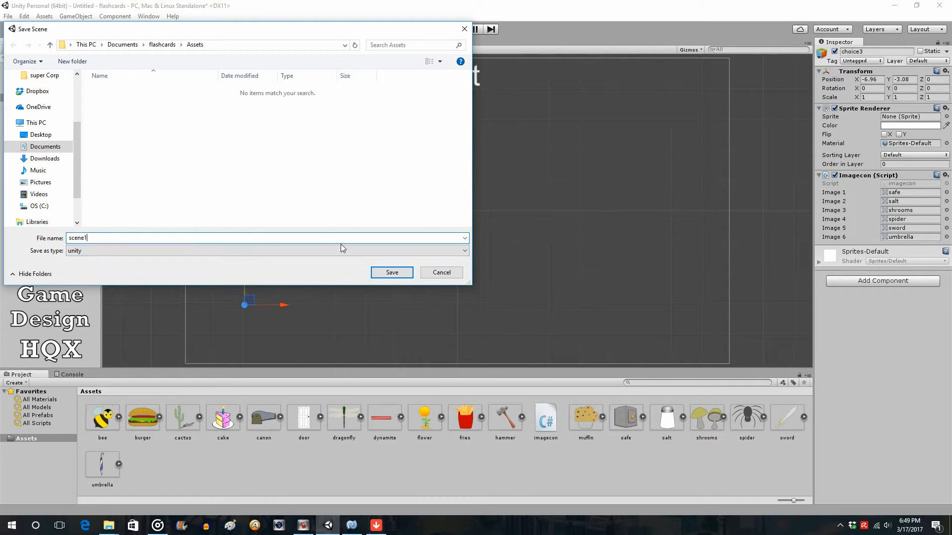
{"action": "left_click", "coordinate": [391, 273]}
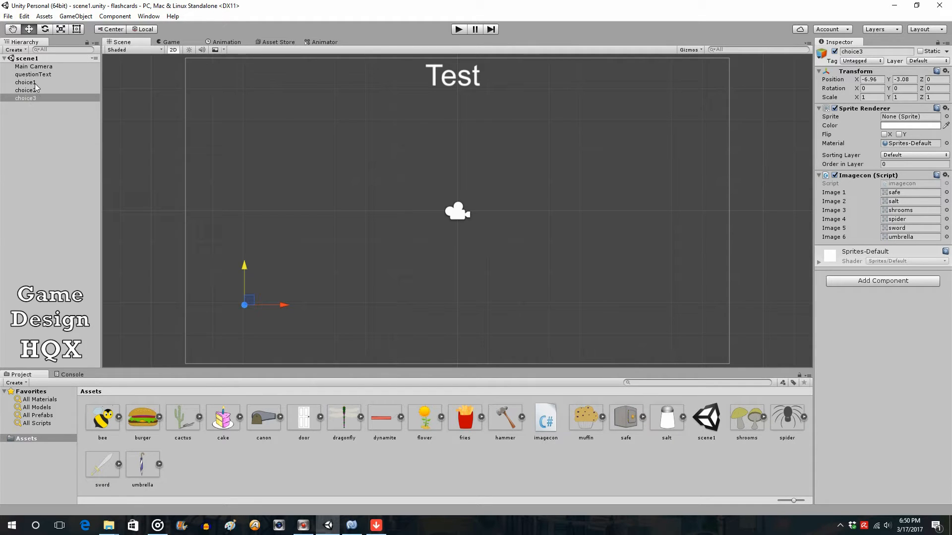
- Add a Box Collider 2D component to choice1, choice2 and choice3 together
{"action": "left_click", "coordinate": [36, 83], "text": "shift"}
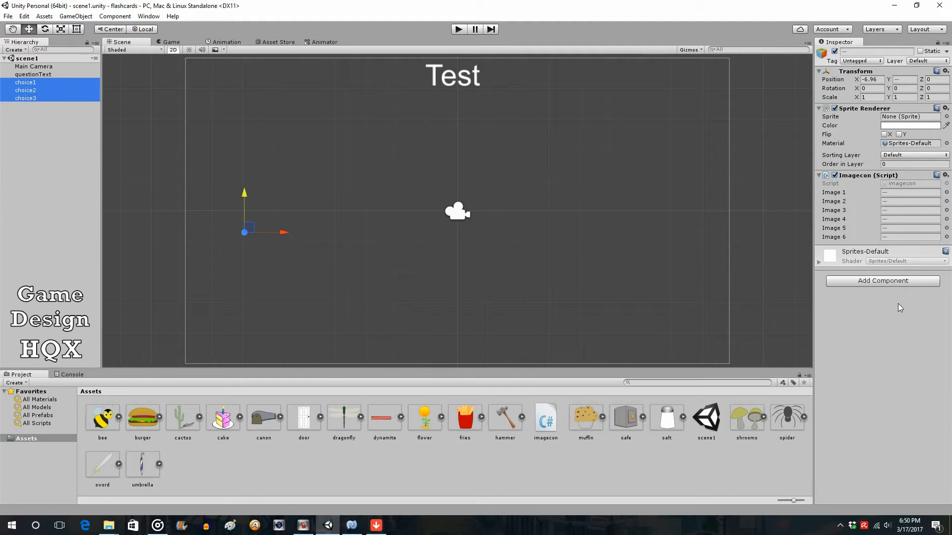
{"action": "left_click", "coordinate": [876, 281]}
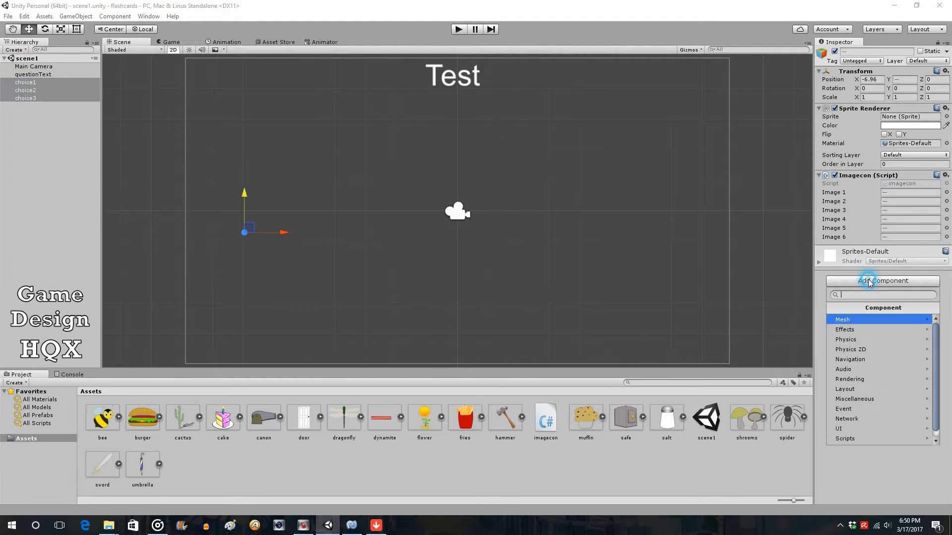
{"action": "left_click", "coordinate": [864, 349]}
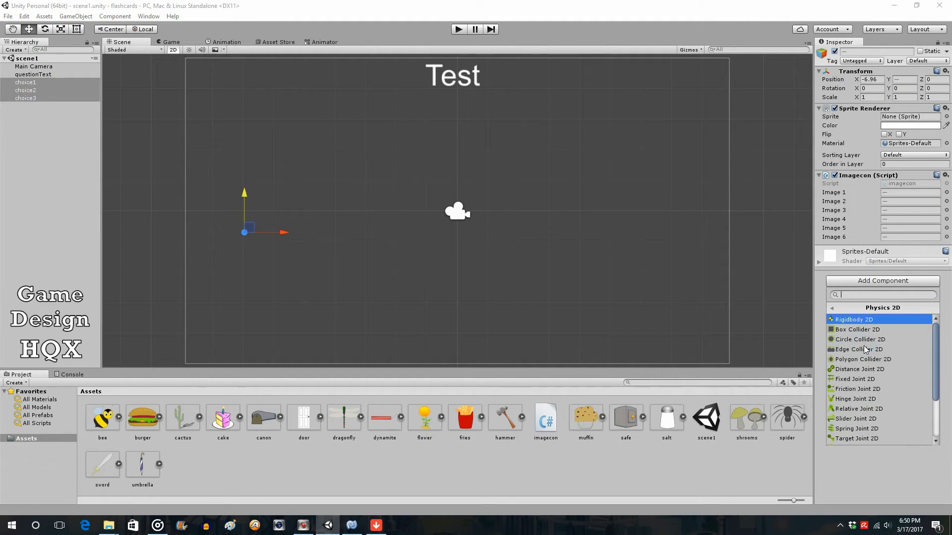
{"action": "left_click", "coordinate": [867, 330]}
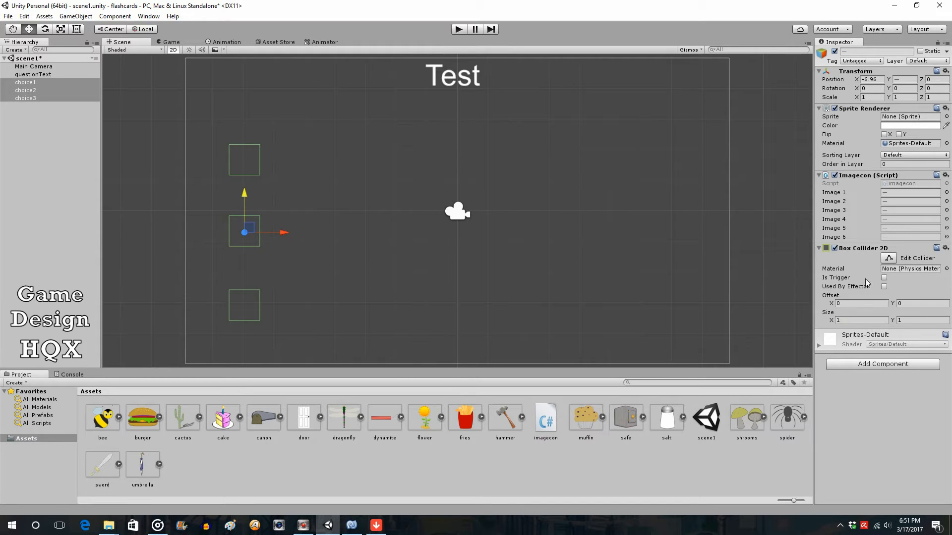
- Enable Is Trigger on the Box Collider 2D of all three choice objects and check the setting on each one
{"action": "left_click", "coordinate": [884, 278]}
{"action": "left_click", "coordinate": [63, 147]}
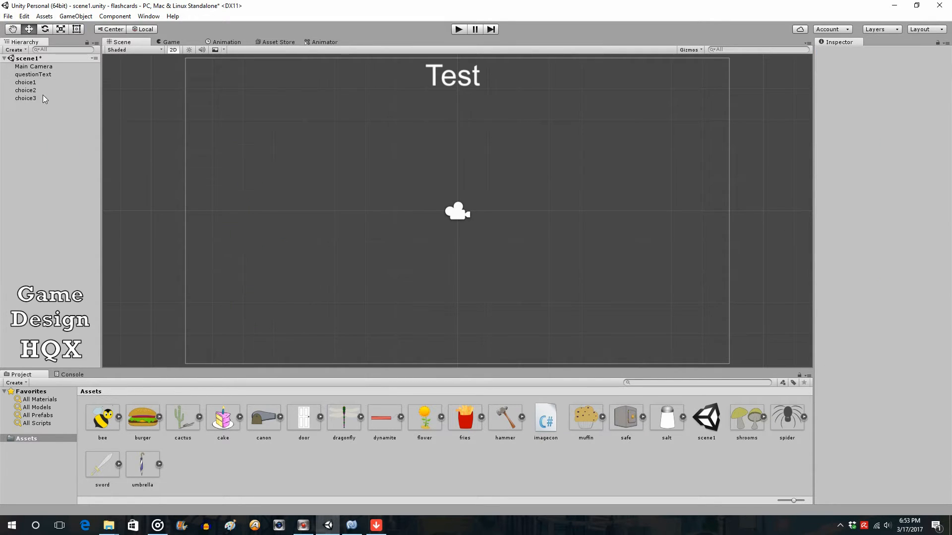
{"action": "left_click", "coordinate": [34, 83]}
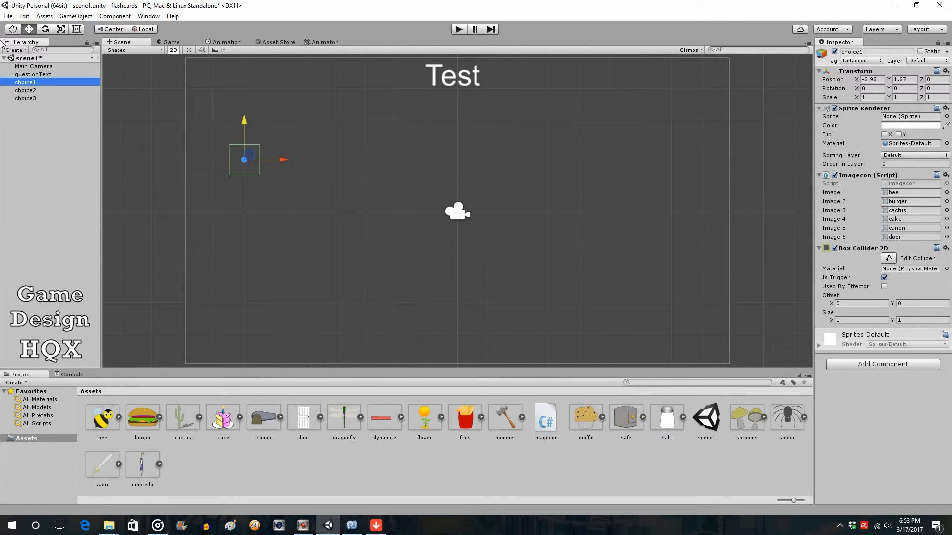
{"action": "left_click", "coordinate": [25, 91]}
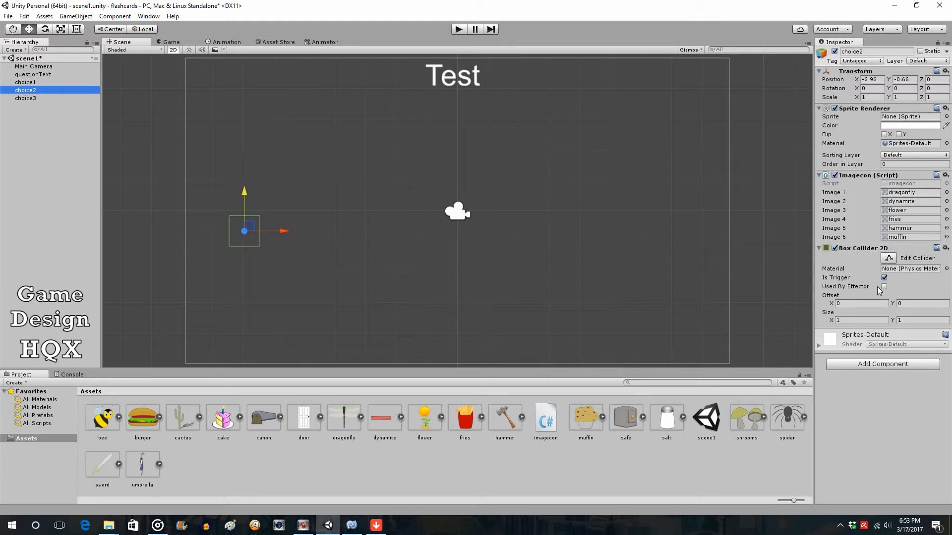
{"action": "left_click", "coordinate": [26, 98]}
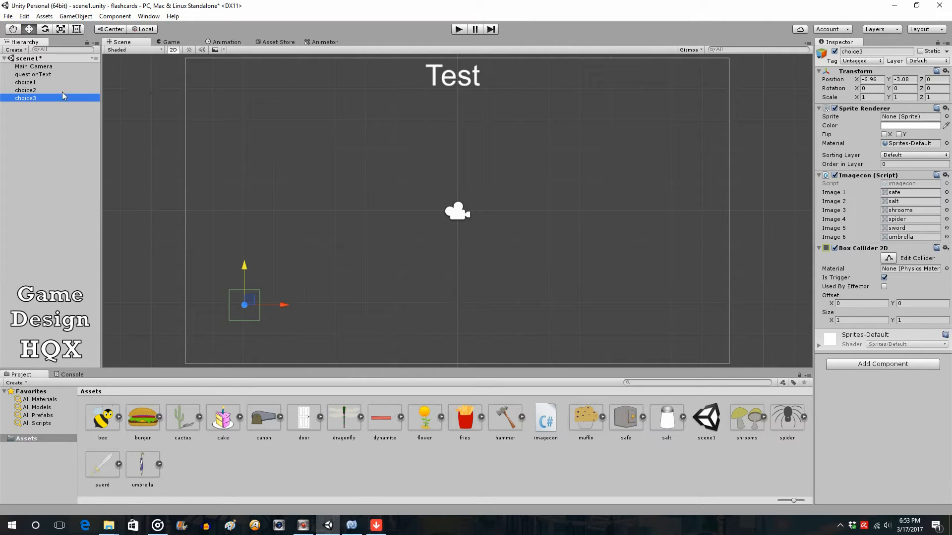
- Switch to MonoDevelop and add the method header void OnMouseDown() below Update in imagecon.cs
{"action": "left_click", "coordinate": [351, 525]}
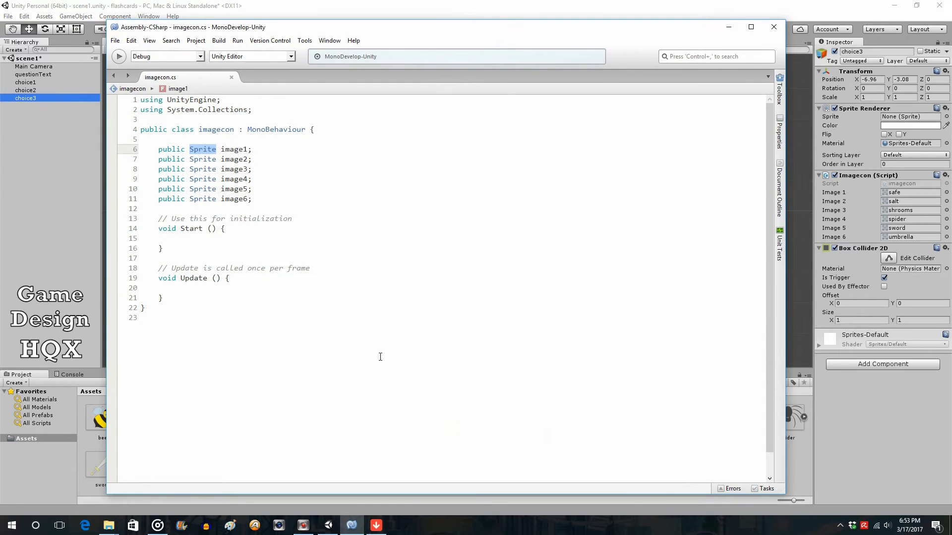
{"action": "left_click_drag", "start_coordinate": [156, 149], "coordinate": [258, 207]}
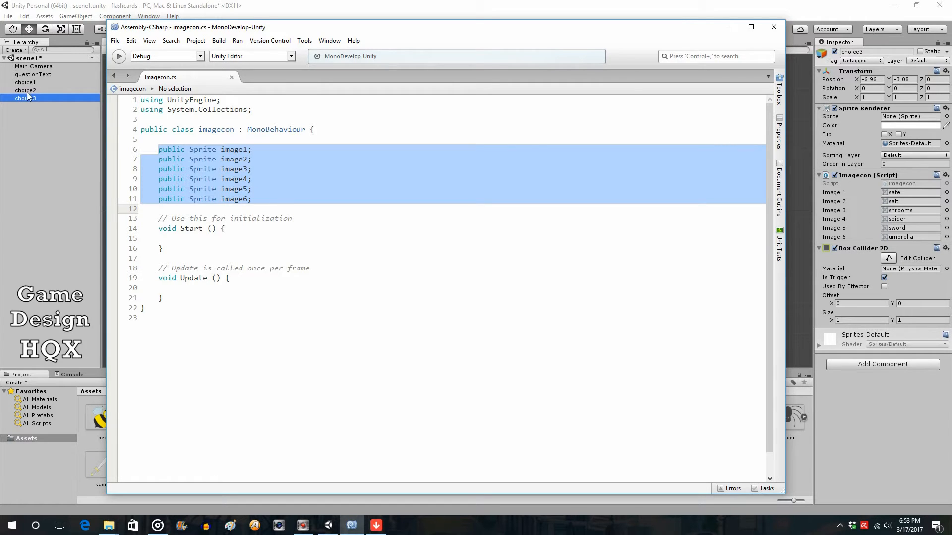
{"action": "left_click", "coordinate": [181, 288]}
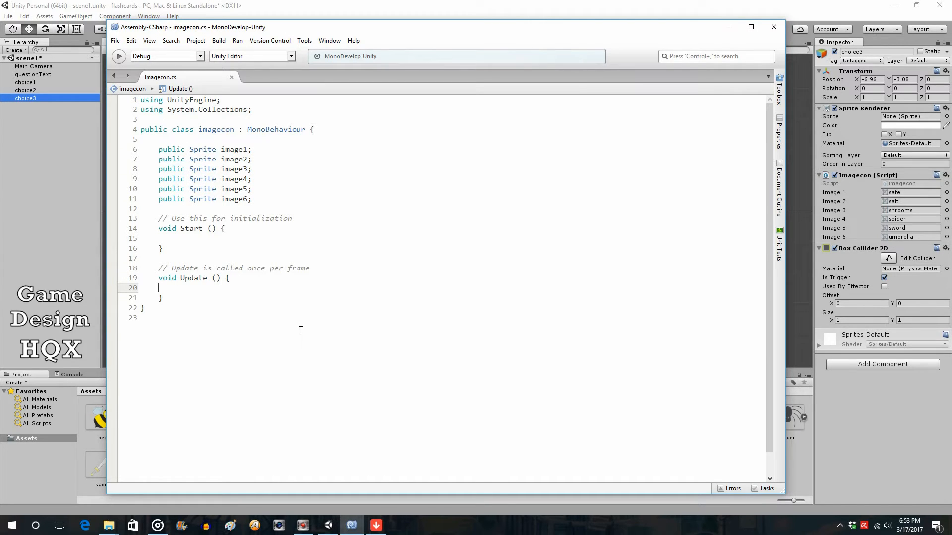
{"action": "key", "text": "Down"}
{"action": "key", "text": "Return"}
{"action": "key", "text": "Return"}
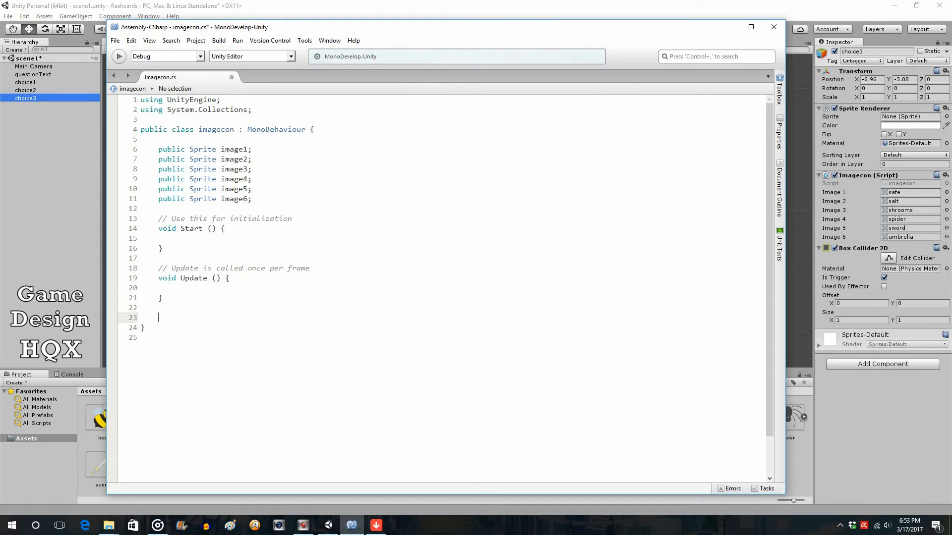
{"action": "type", "text": "vo"}
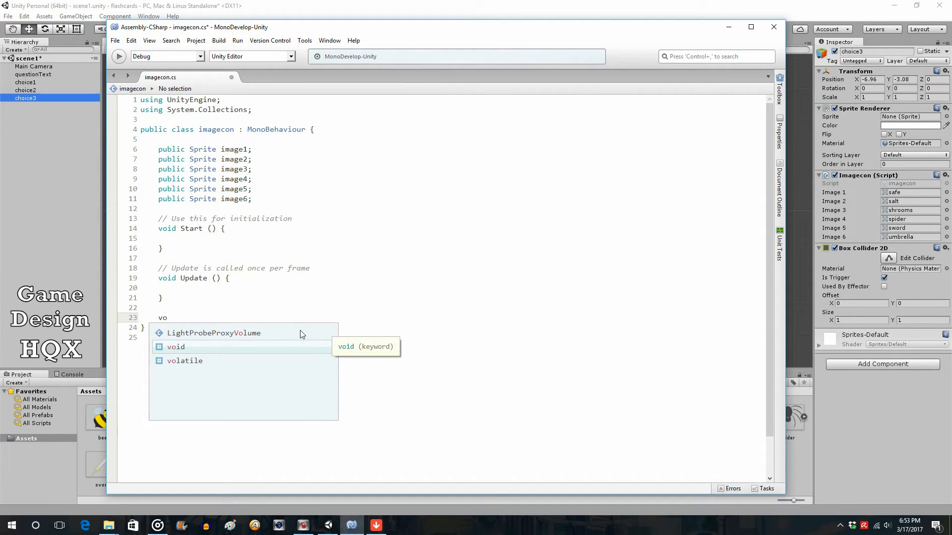
{"action": "type", "text": "id On"}
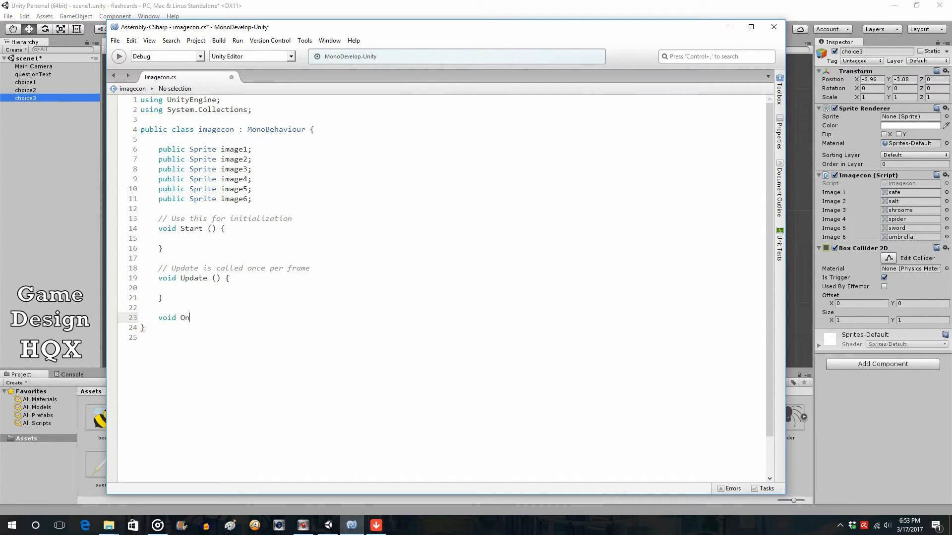
{"action": "type", "text": "MouseDown()"}
- Give OnMouseDown an empty body enclosed in curly braces, with two blank lines inside
{"action": "key", "text": "Return"}
{"action": "type", "text": "{"}
{"action": "key", "text": "Return"}
{"action": "type", "text": "]"}
{"action": "key", "text": "Return"}
{"action": "key", "text": "Return"}
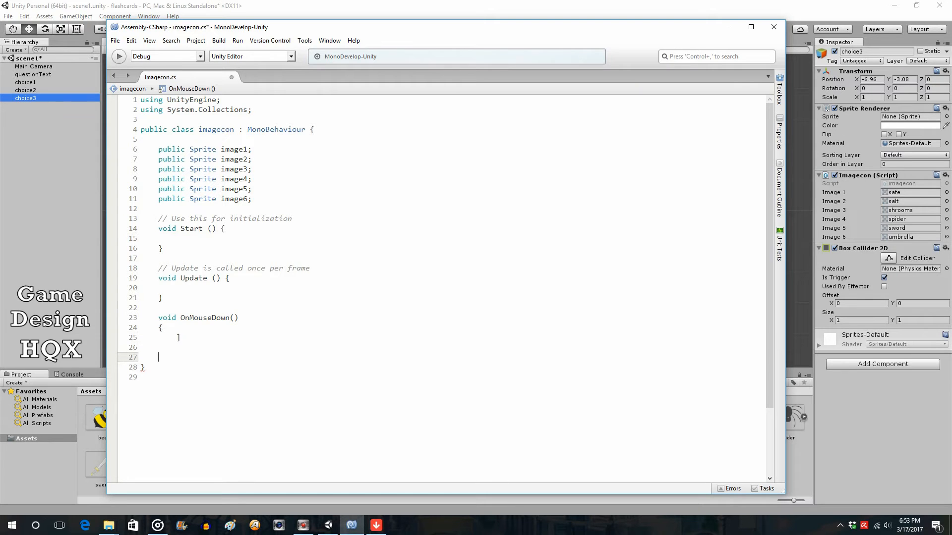
{"action": "key", "text": "BackSpace"}
{"action": "key", "text": "BackSpace"}
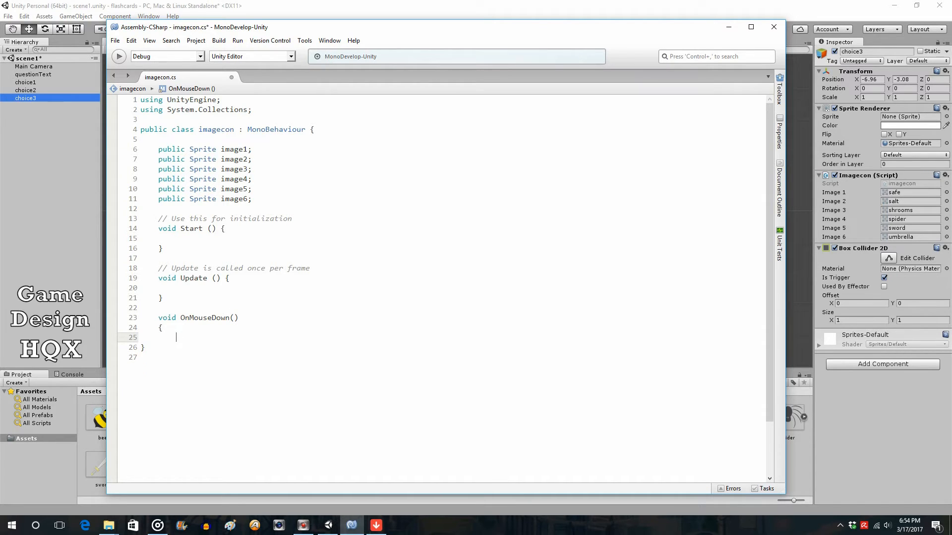
{"action": "type", "text": "}"}
{"action": "key", "text": "Up"}
{"action": "key", "text": "Return"}
{"action": "key", "text": "Return"}
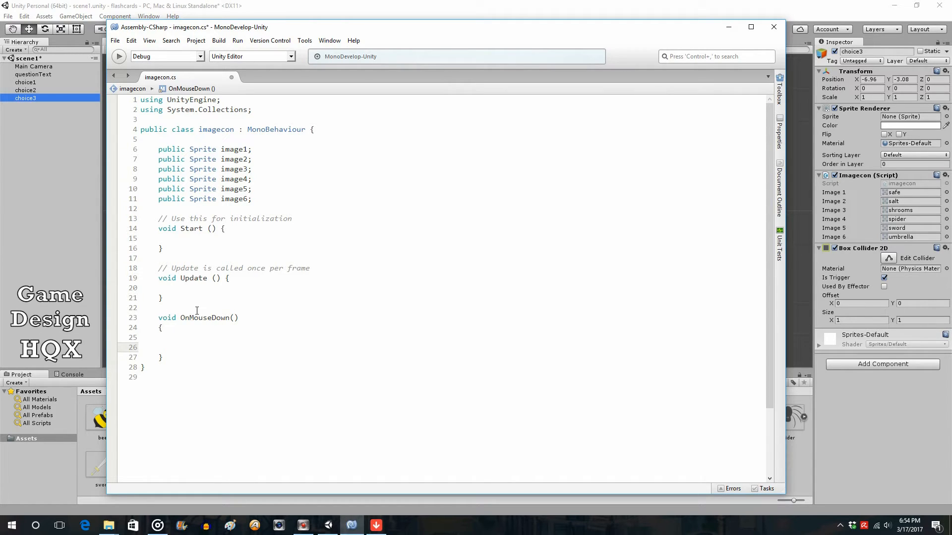
- Examine the OnMouseDown declaration and compare its name, parentheses and brace placement with the Start and Update methods
{"action": "left_click_drag", "start_coordinate": [243, 321], "coordinate": [160, 318]}
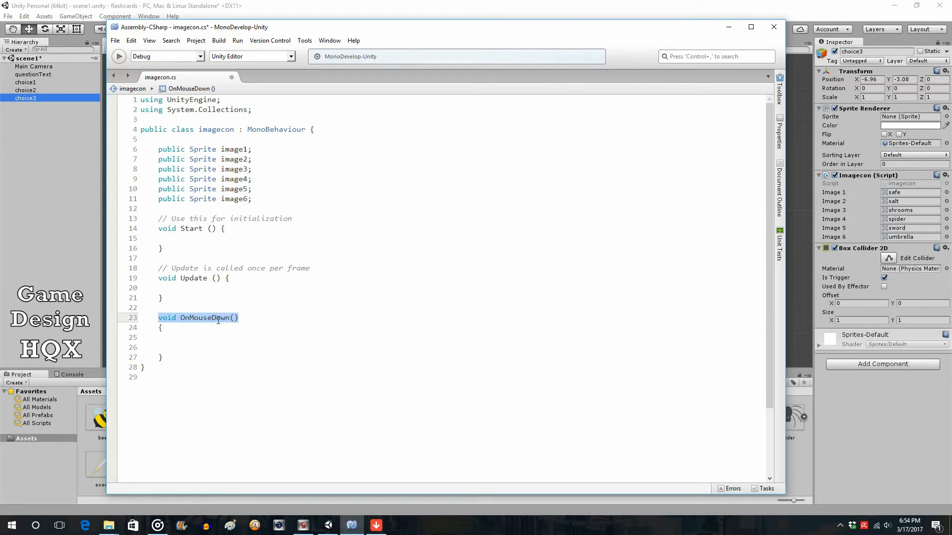
{"action": "left_click", "coordinate": [243, 313]}
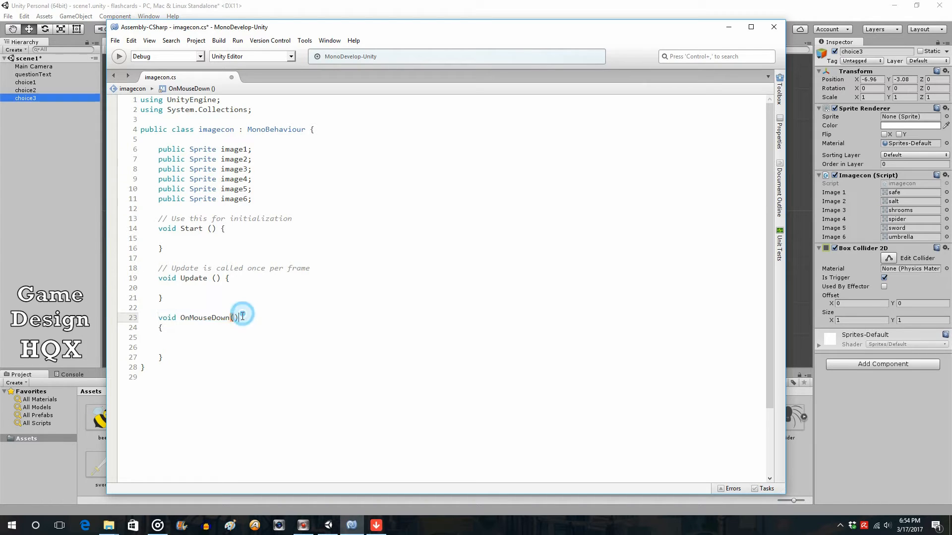
{"action": "left_click", "coordinate": [202, 229]}
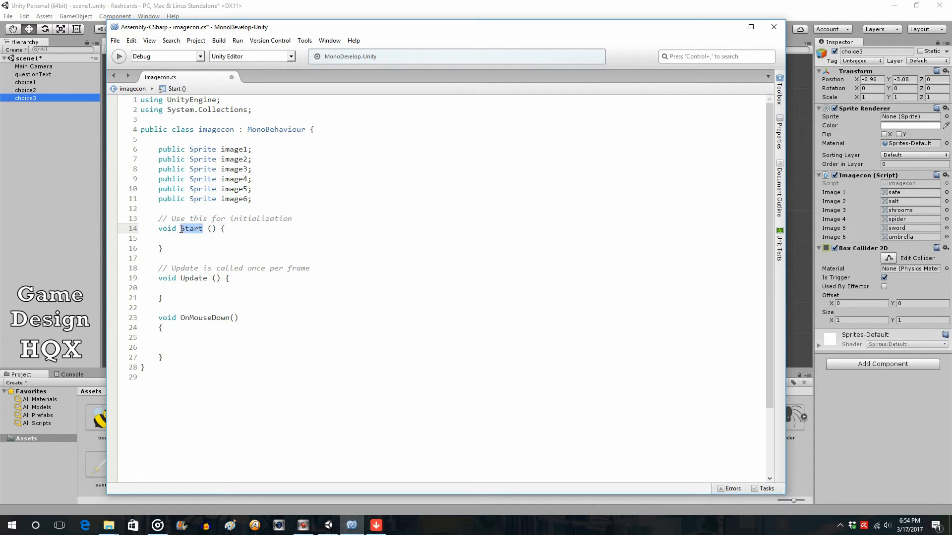
{"action": "left_click", "coordinate": [205, 278]}
{"action": "left_click_drag", "start_coordinate": [206, 279], "coordinate": [183, 276]}
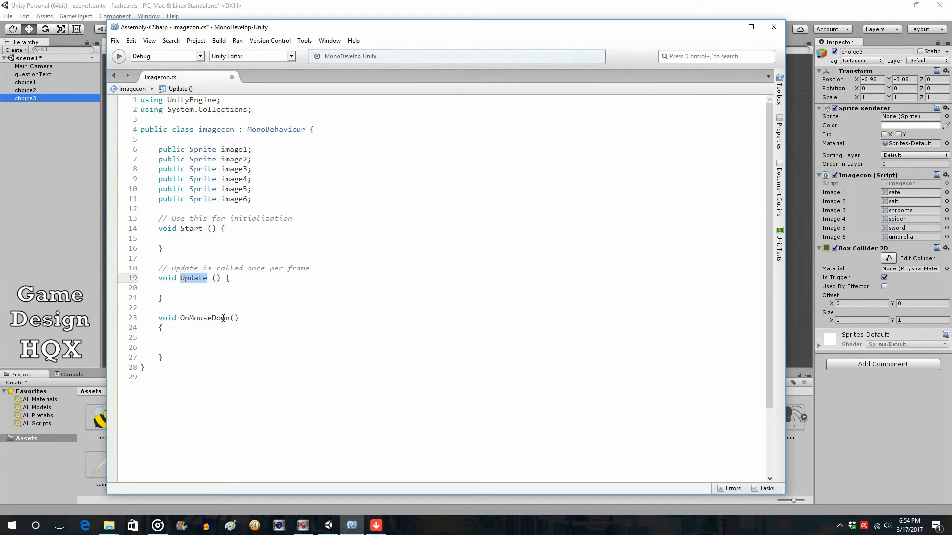
{"action": "left_click_drag", "start_coordinate": [230, 318], "coordinate": [181, 315]}
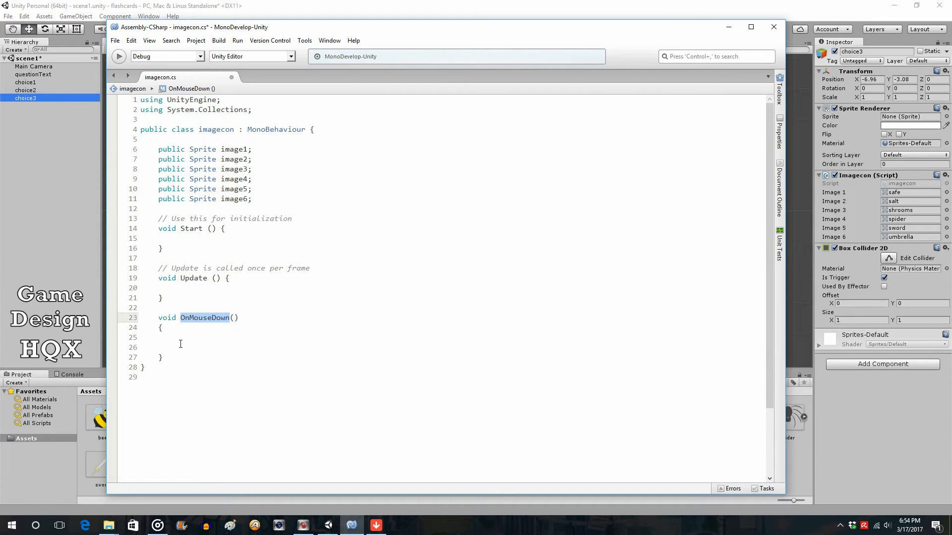
{"action": "left_click", "coordinate": [173, 337]}
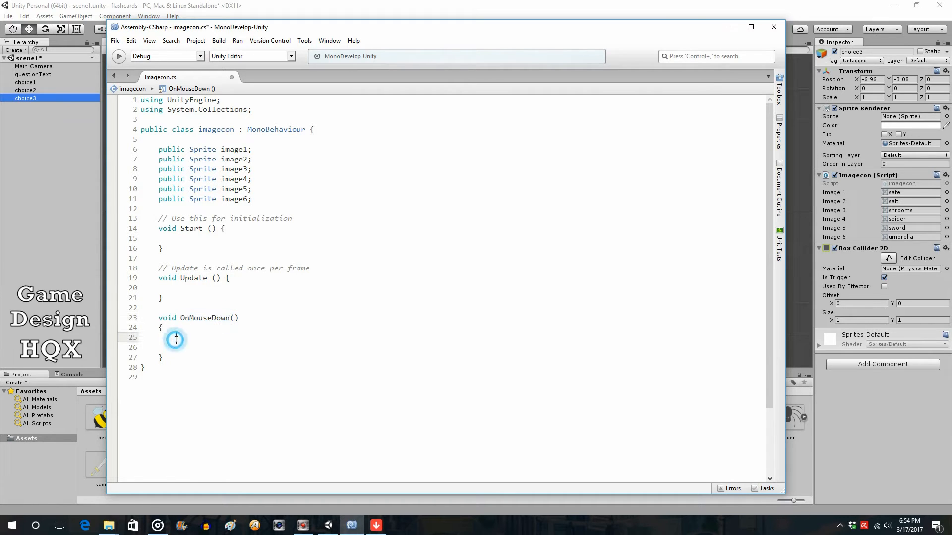
{"action": "left_click", "coordinate": [214, 278]}
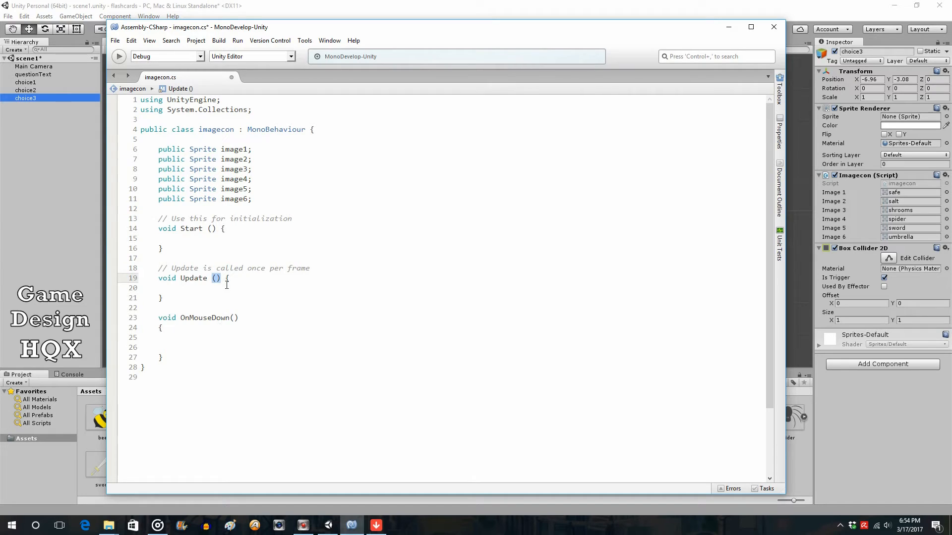
{"action": "double_click", "coordinate": [228, 280]}
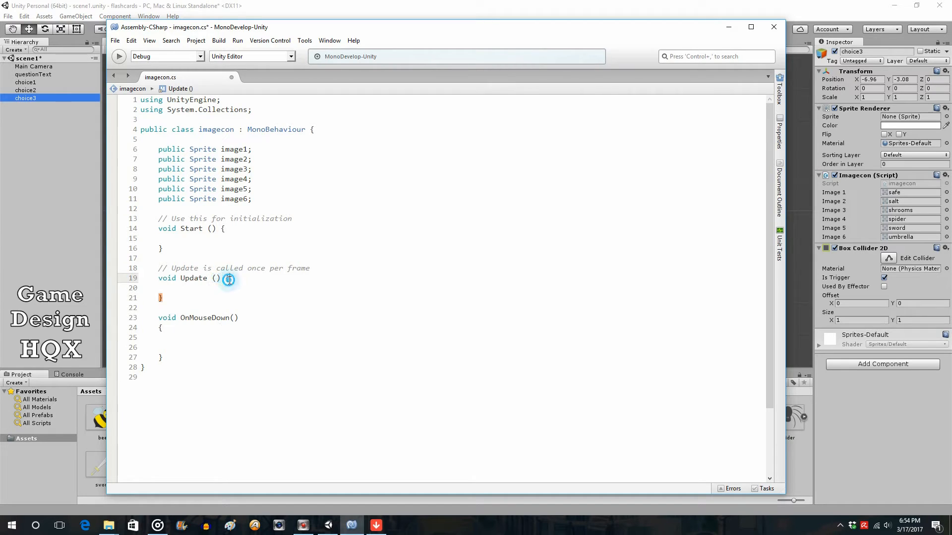
{"action": "left_click", "coordinate": [174, 339]}
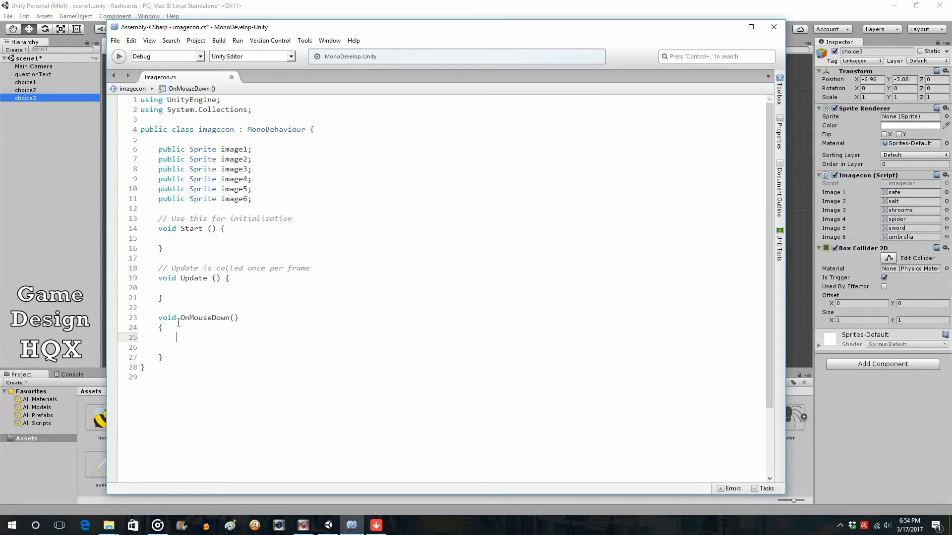
- Try spelling the method name as OnMOuseDown, and restore the lowercase o
{"action": "left_click", "coordinate": [198, 317]}
{"action": "key", "text": "BackSpace"}
{"action": "type", "text": "O"}
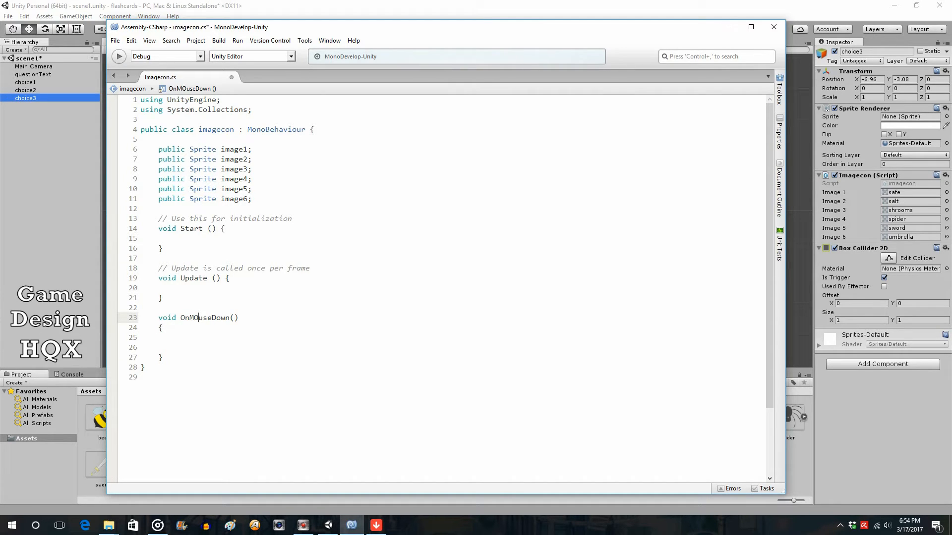
{"action": "key", "text": "BackSpace"}
{"action": "type", "text": "o"}
- Begin a Debug.Log call inside the OnMouseDown body, placed below a blank line and ending with its opening parenthesis
{"action": "left_click", "coordinate": [155, 321]}
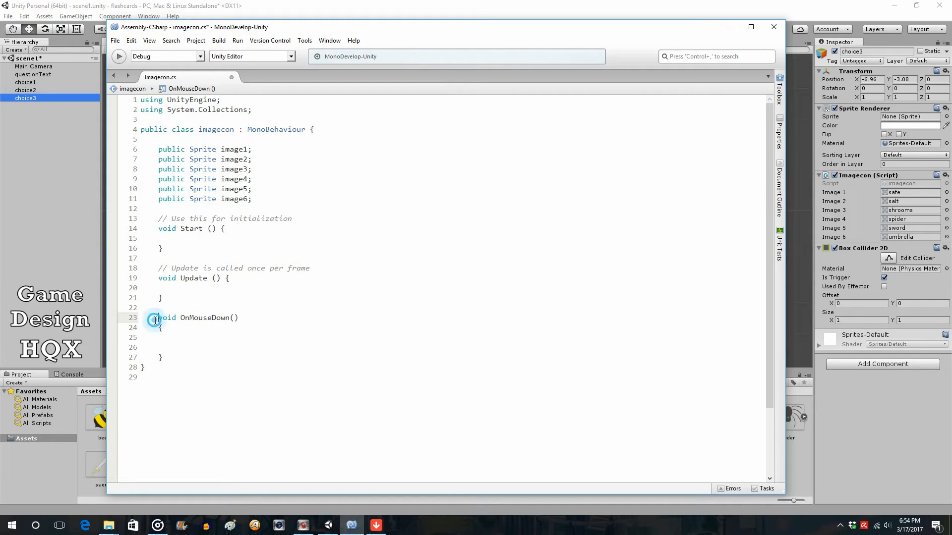
{"action": "left_click_drag", "start_coordinate": [155, 321], "coordinate": [177, 358]}
{"action": "left_click", "coordinate": [177, 348]}
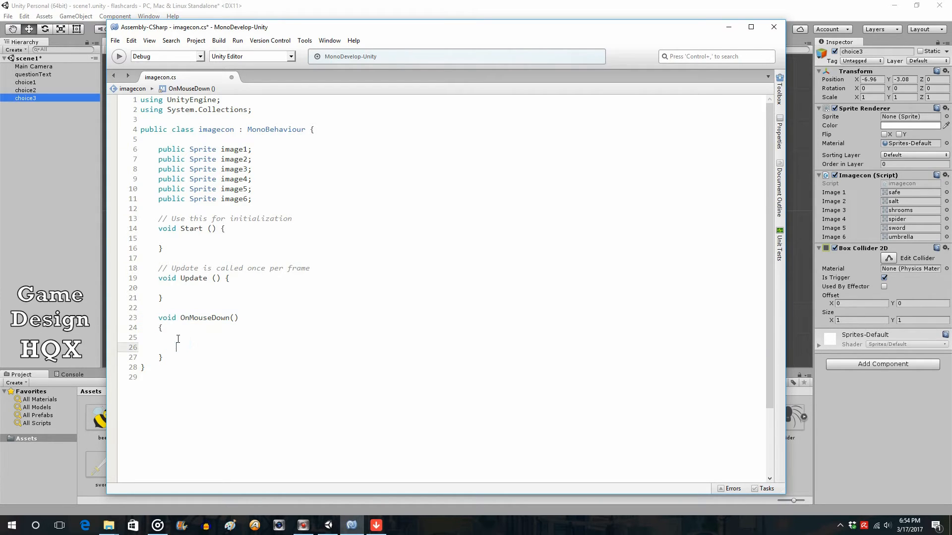
{"action": "left_click", "coordinate": [178, 340]}
{"action": "key", "text": "Return"}
{"action": "type", "text": "De"}
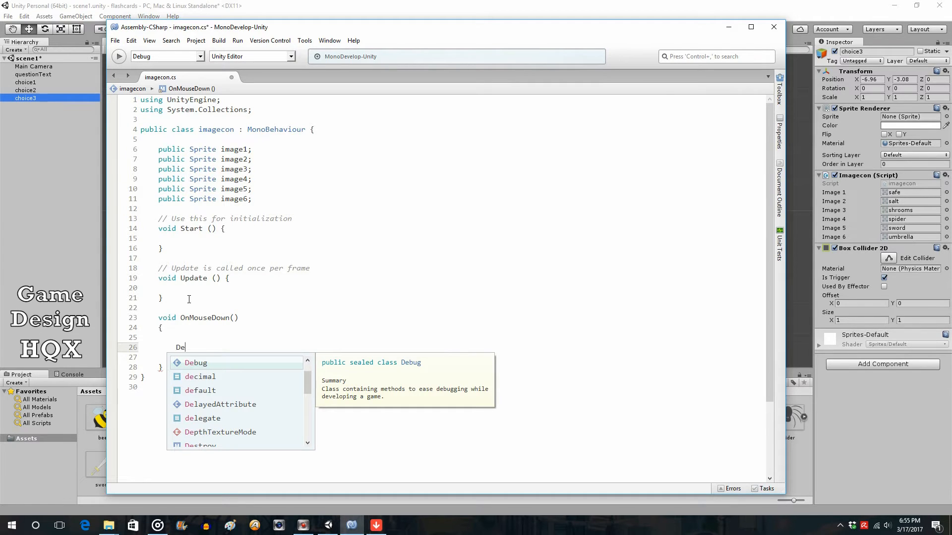
{"action": "key", "text": "Return"}
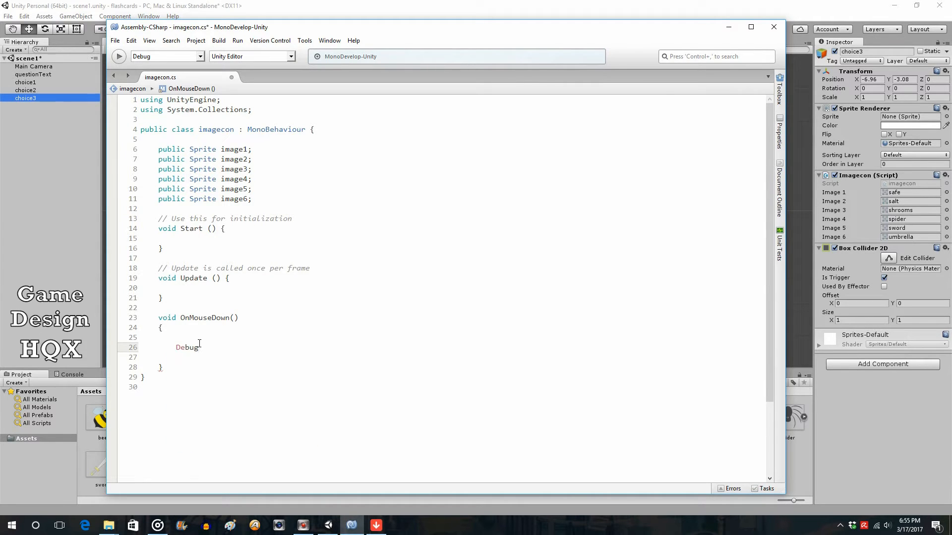
{"action": "type", "text": ".lo"}
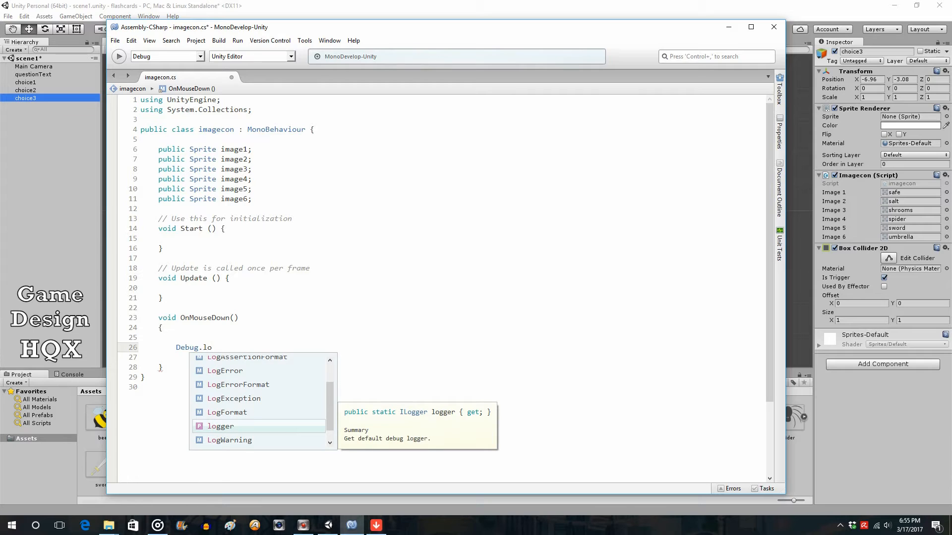
{"action": "type", "text": "g"}
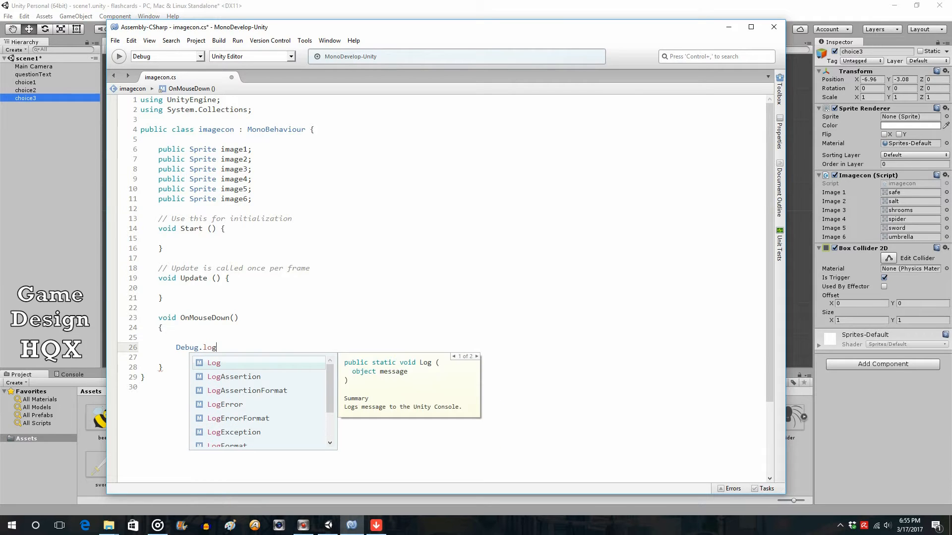
{"action": "key", "text": "Return"}
{"action": "type", "text": "("}
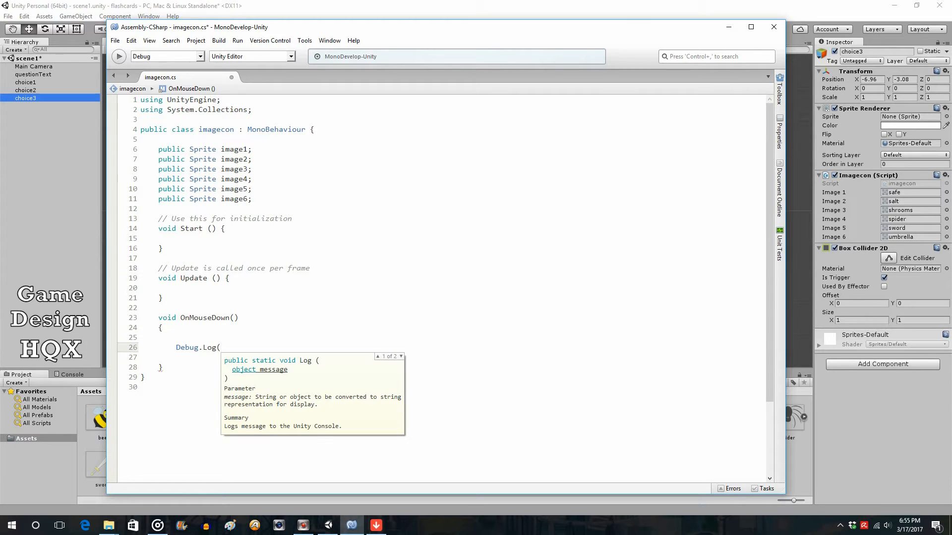
- Pass gameObject.name to the Debug.Log call and close the statement with a parenthesis and semicolon
{"action": "type", "text": "gameObject"}
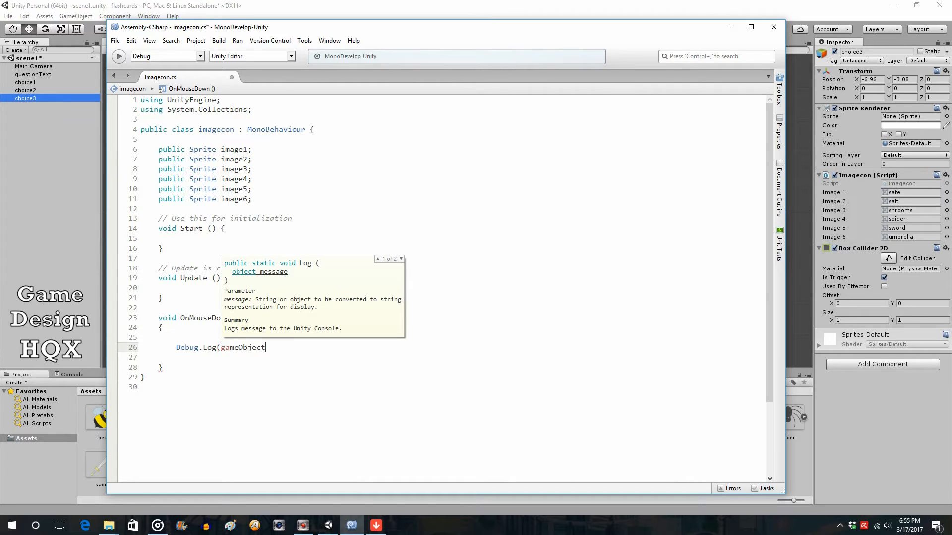
{"action": "type", "text": ","}
{"action": "key", "text": "BackSpace"}
{"action": "type", "text": ".a"}
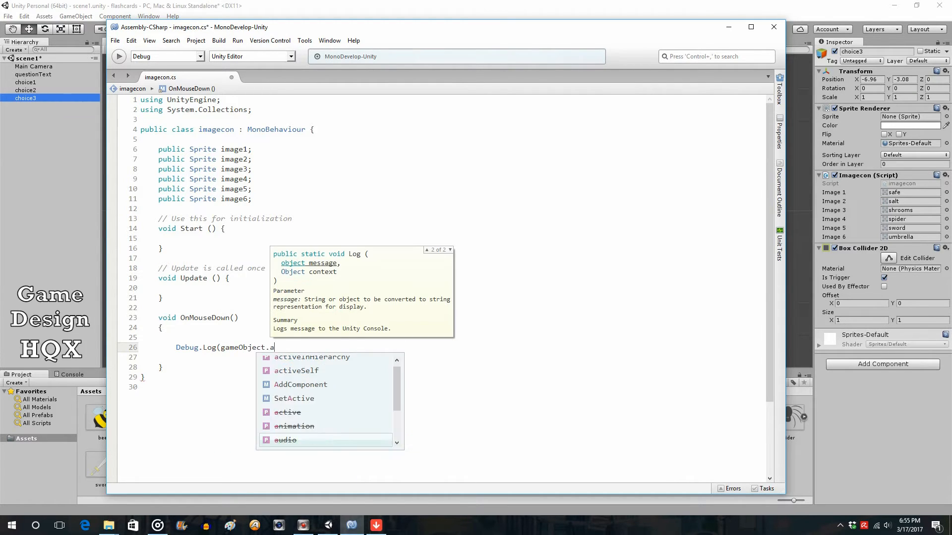
{"action": "key", "text": "BackSpace"}
{"action": "type", "text": "name"}
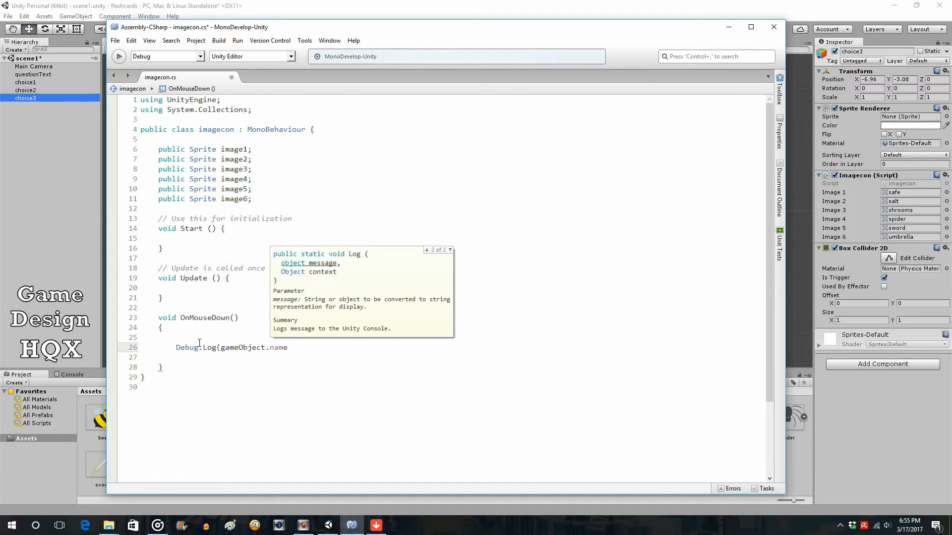
{"action": "type", "text": ");"}
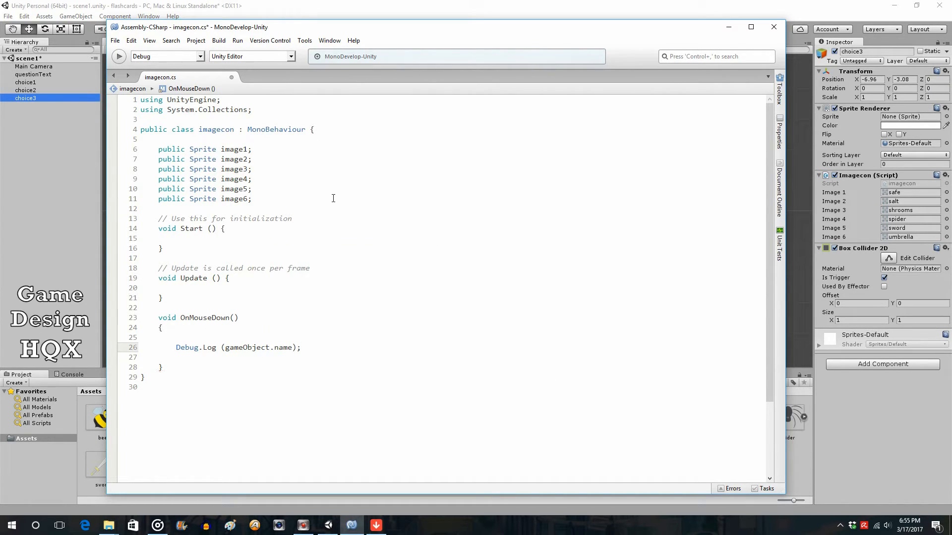
- Review the finished OnMouseDown method, save imagecon.cs and switch back to the Unity editor
{"action": "left_click_drag", "start_coordinate": [149, 320], "coordinate": [163, 367]}
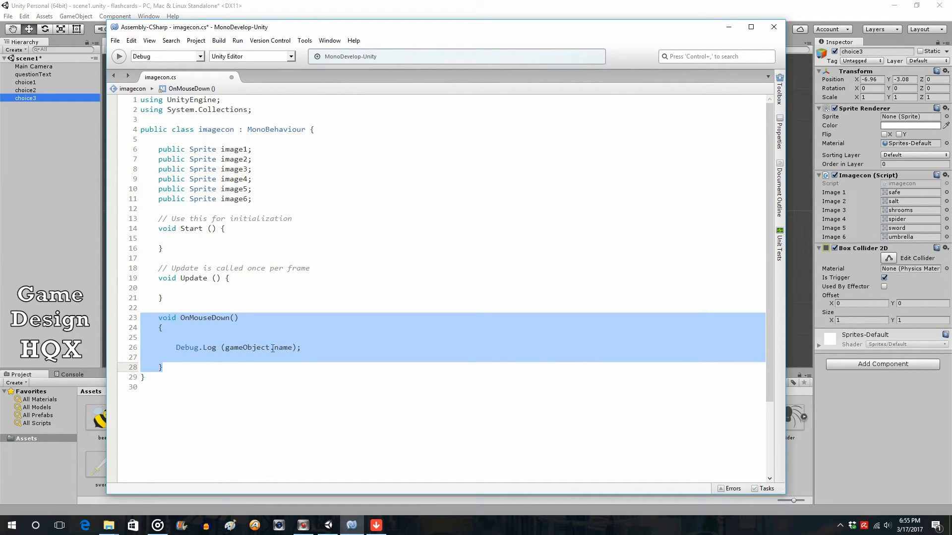
{"action": "left_click", "coordinate": [295, 348]}
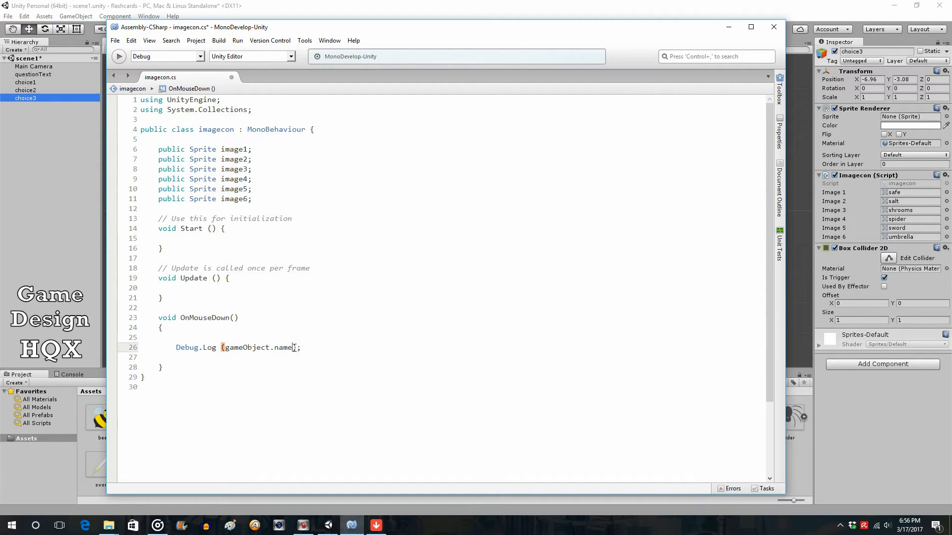
{"action": "type", "text": ")"}
{"action": "left_click", "coordinate": [303, 347]}
{"action": "left_click", "coordinate": [115, 42]}
{"action": "left_click", "coordinate": [132, 82]}
{"action": "left_click", "coordinate": [402, 12]}
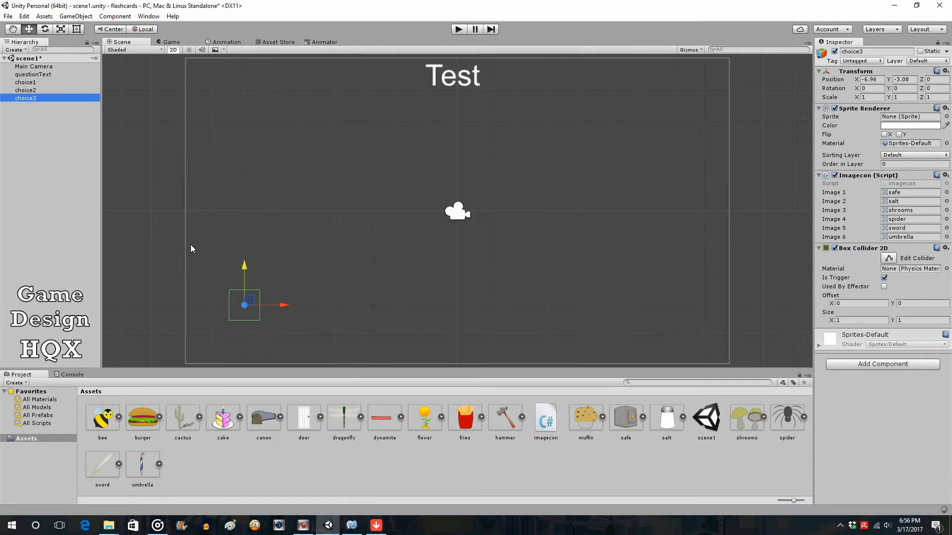
- Assign the bee sprite to the Sprite Renderer of choice1, choice2 and choice3 together
{"action": "left_click", "coordinate": [34, 89], "text": "shift"}
{"action": "left_click", "coordinate": [33, 82], "text": "shift"}
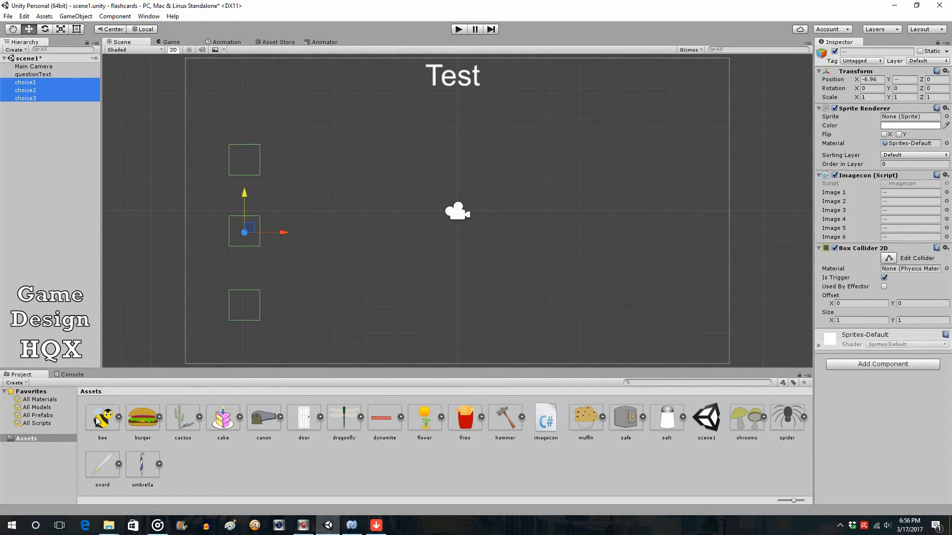
{"action": "left_click_drag", "start_coordinate": [99, 421], "coordinate": [903, 117]}
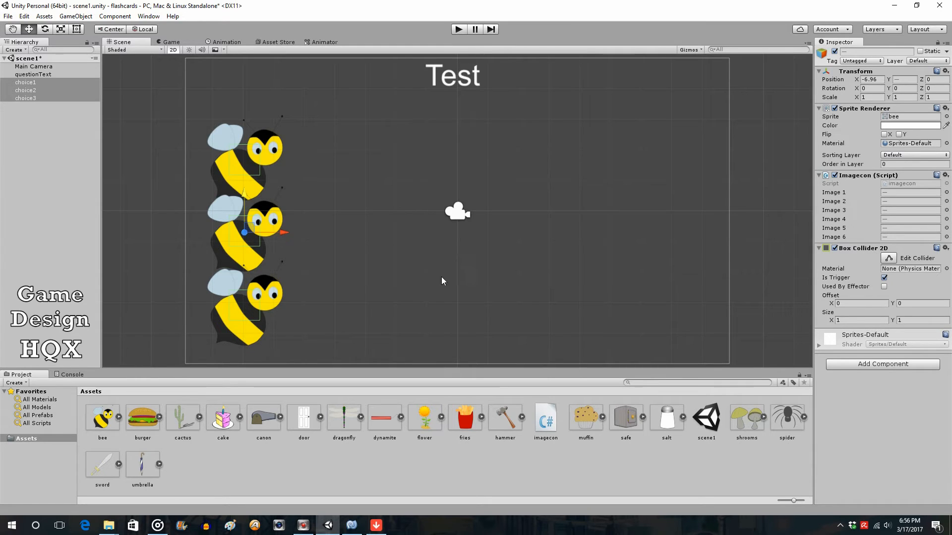
- Enlarge the Box Collider 2D of all three choice objects to size X 2.5 and Y 2.5
{"action": "left_click", "coordinate": [854, 321]}
{"action": "type", "text": "2"}
{"action": "left_click", "coordinate": [911, 320]}
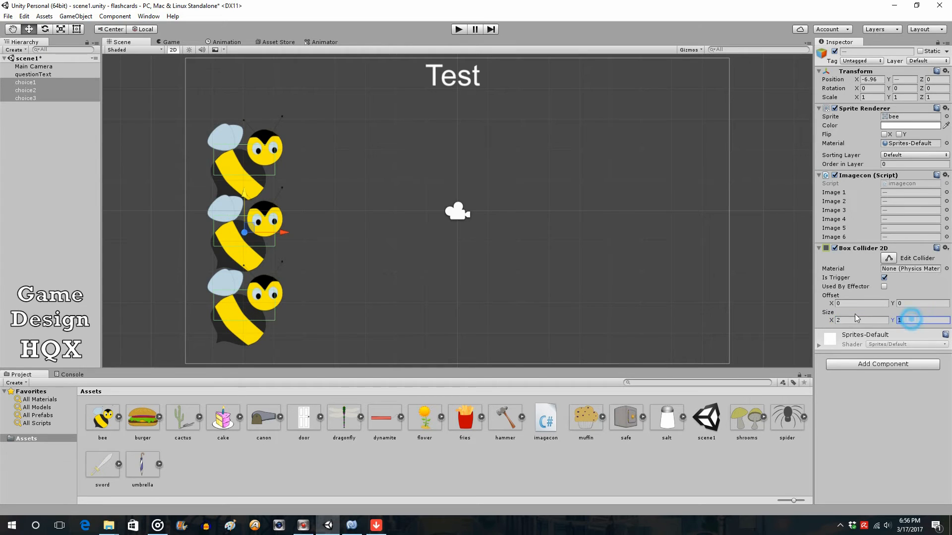
{"action": "type", "text": "2"}
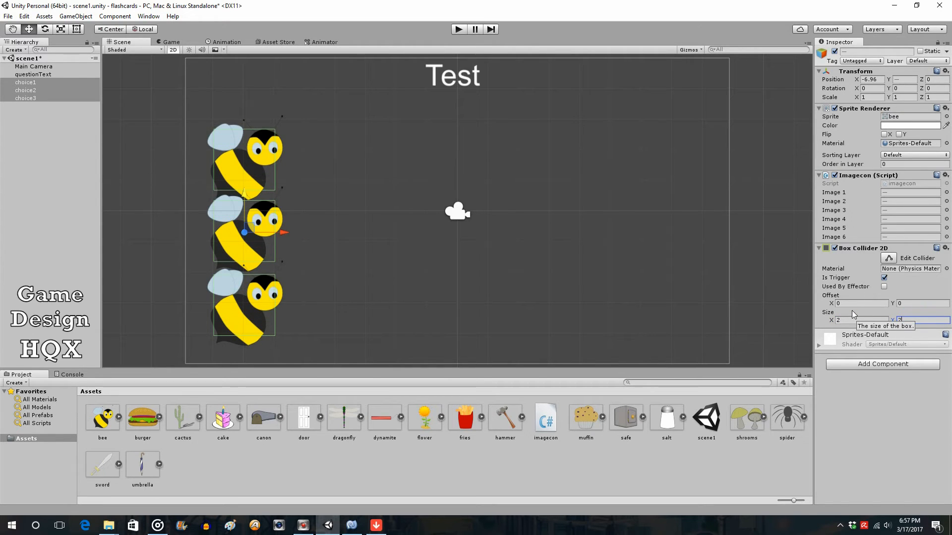
{"action": "left_click", "coordinate": [857, 320]}
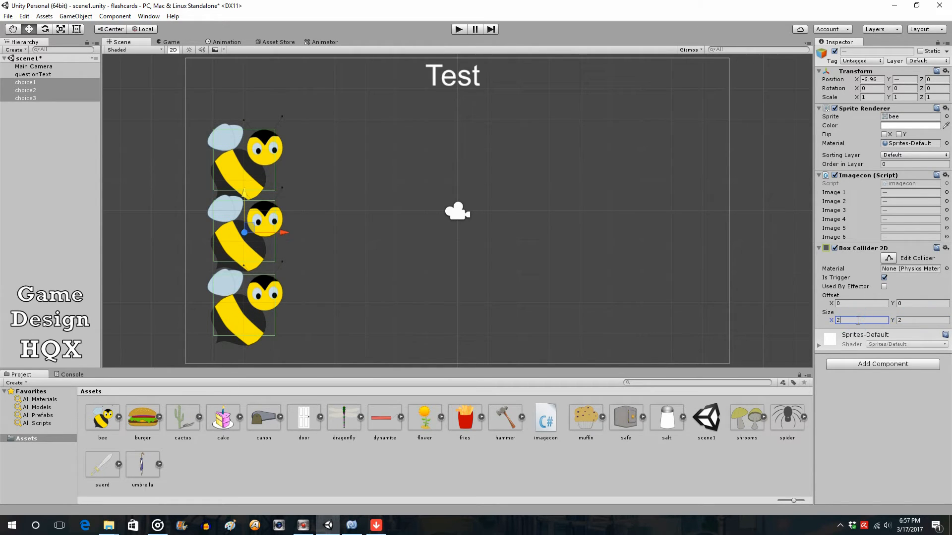
{"action": "type", "text": ".5"}
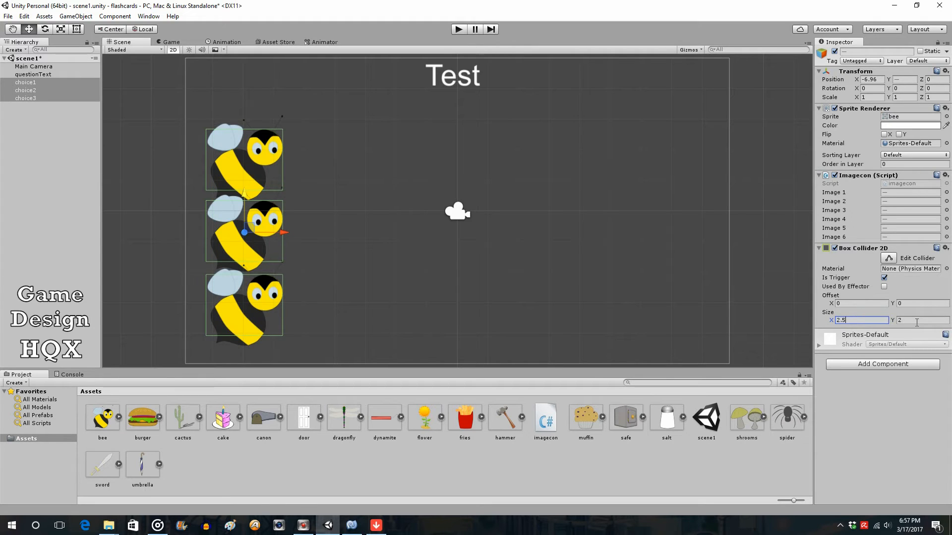
{"action": "left_click", "coordinate": [918, 320]}
{"action": "type", "text": ".5"}
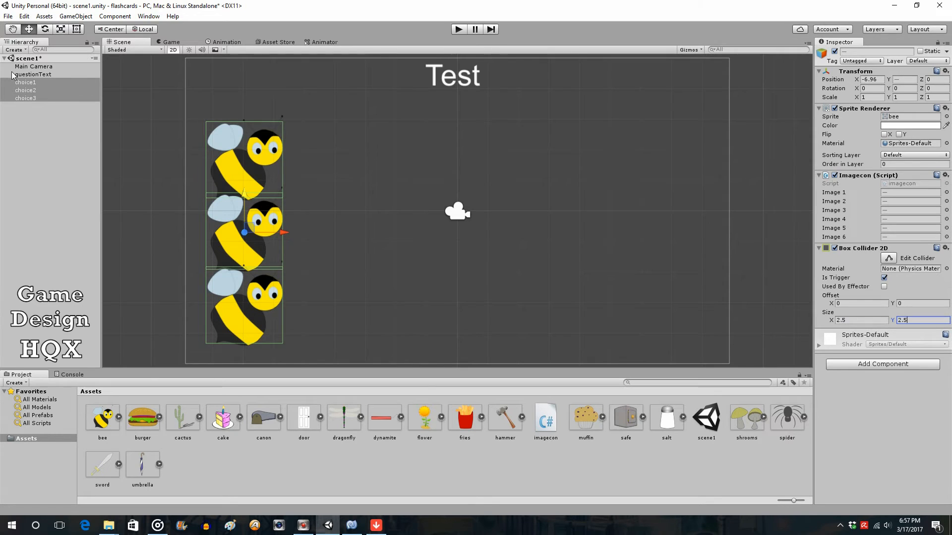
- Spread the bees apart vertically by raising choice1 to Y about 2.04 and lowering choice3 to Y about -3.42
{"action": "left_click", "coordinate": [24, 83]}
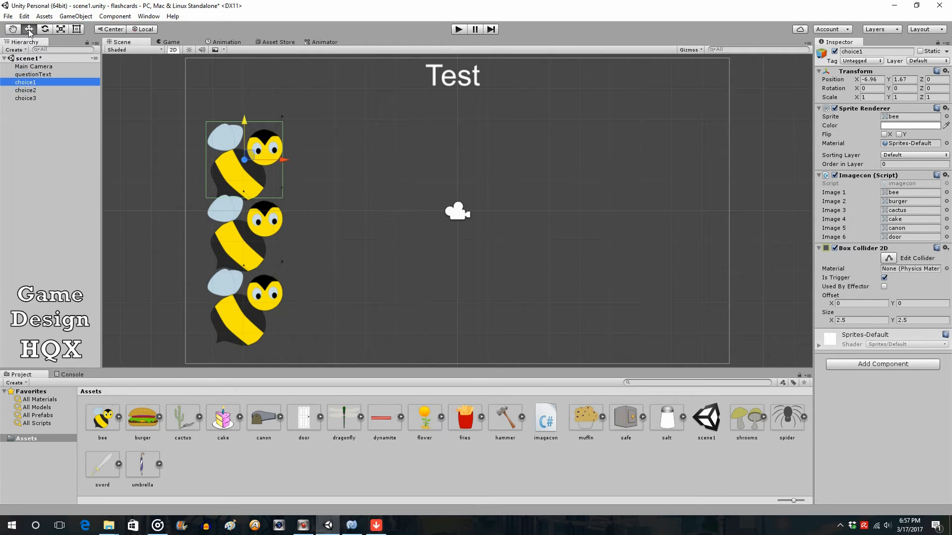
{"action": "left_click_drag", "start_coordinate": [250, 122], "coordinate": [250, 114]}
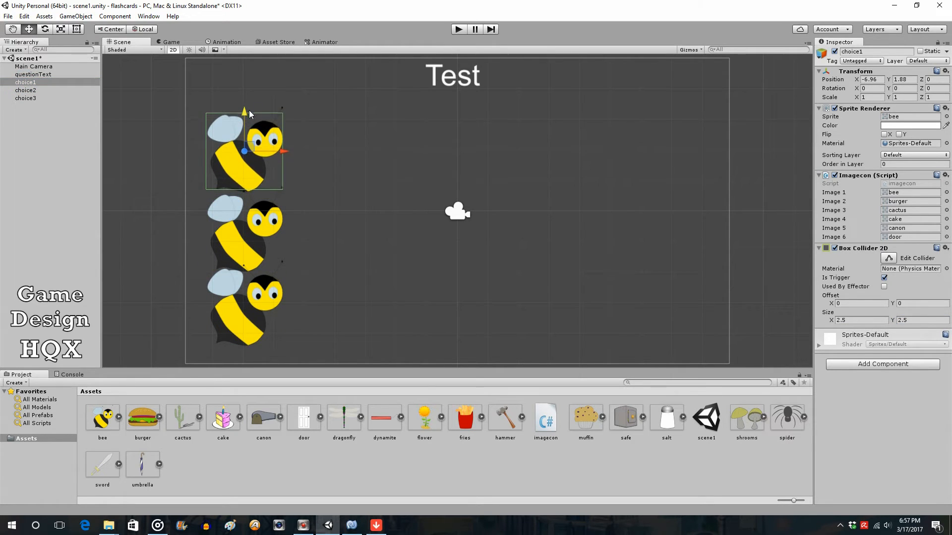
{"action": "left_click", "coordinate": [252, 317]}
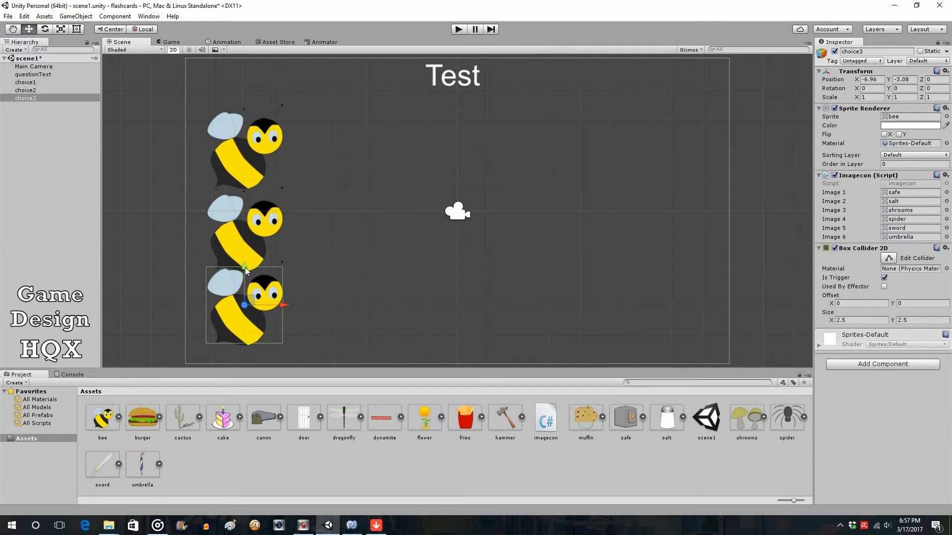
{"action": "left_click_drag", "start_coordinate": [247, 271], "coordinate": [243, 282]}
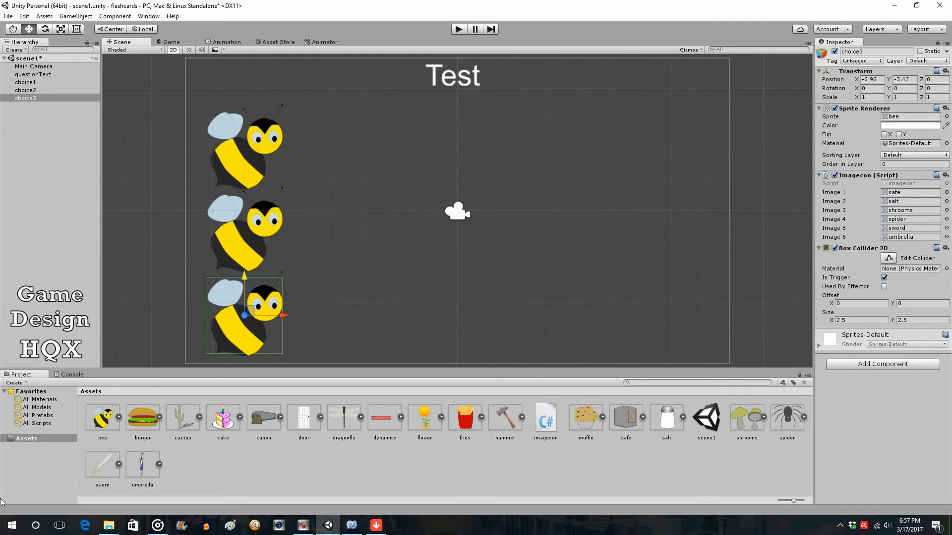
- Play the scene, click the bees to test whether their object names are logged, and stop play mode
{"action": "left_click", "coordinate": [458, 29]}
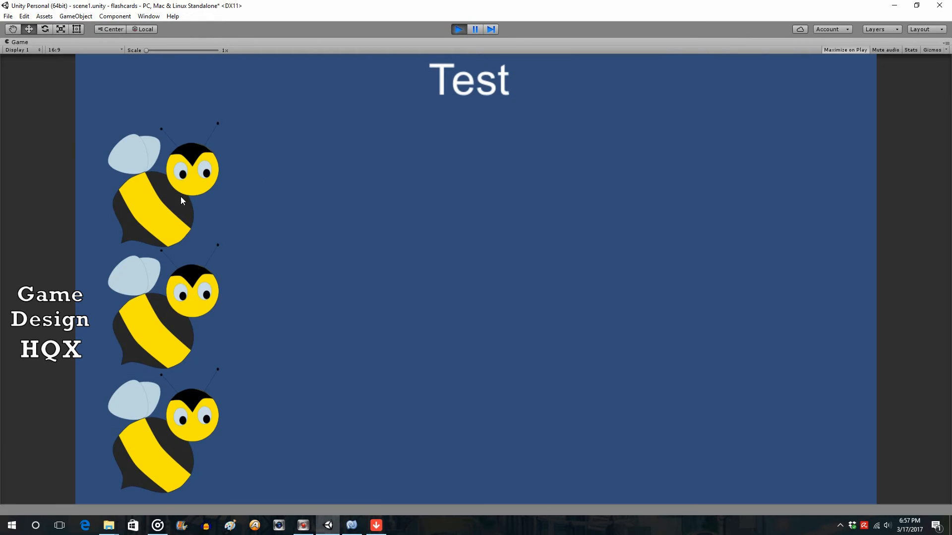
{"action": "left_click", "coordinate": [160, 208]}
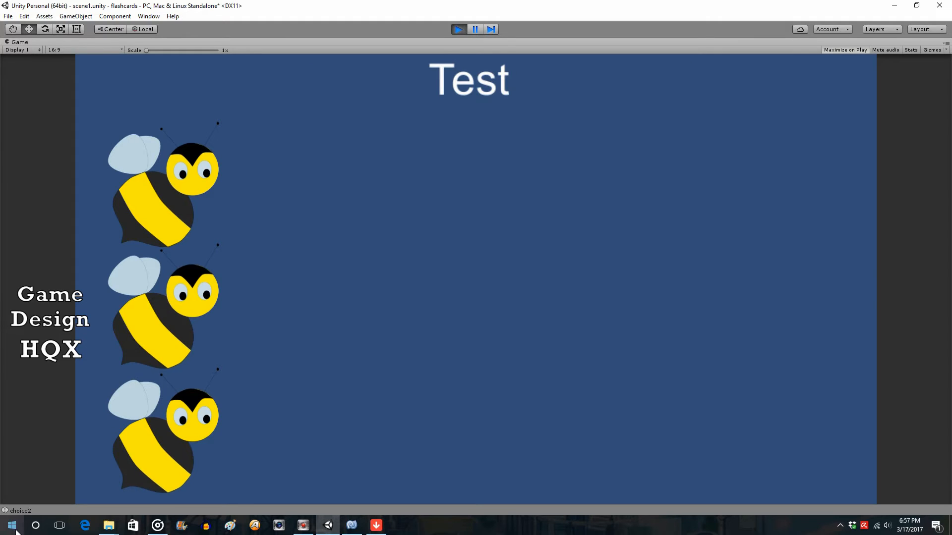
{"action": "left_click", "coordinate": [149, 433]}
{"action": "left_click", "coordinate": [459, 30]}
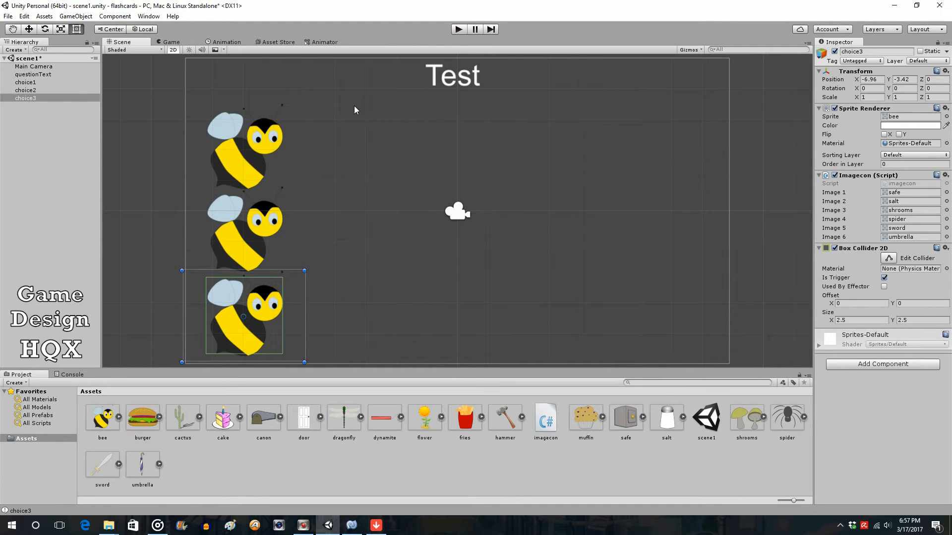
- Move the middle bee, choice2, to the upper centre of the scene at X about -1.03, Y about 1.84
{"action": "left_click", "coordinate": [258, 229]}
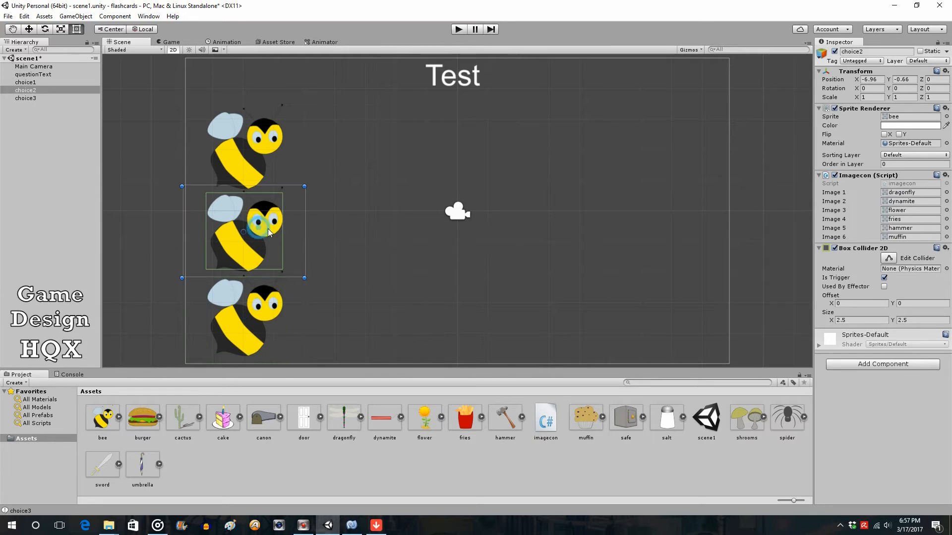
{"action": "left_click", "coordinate": [29, 29]}
{"action": "left_click_drag", "start_coordinate": [287, 230], "coordinate": [469, 245]}
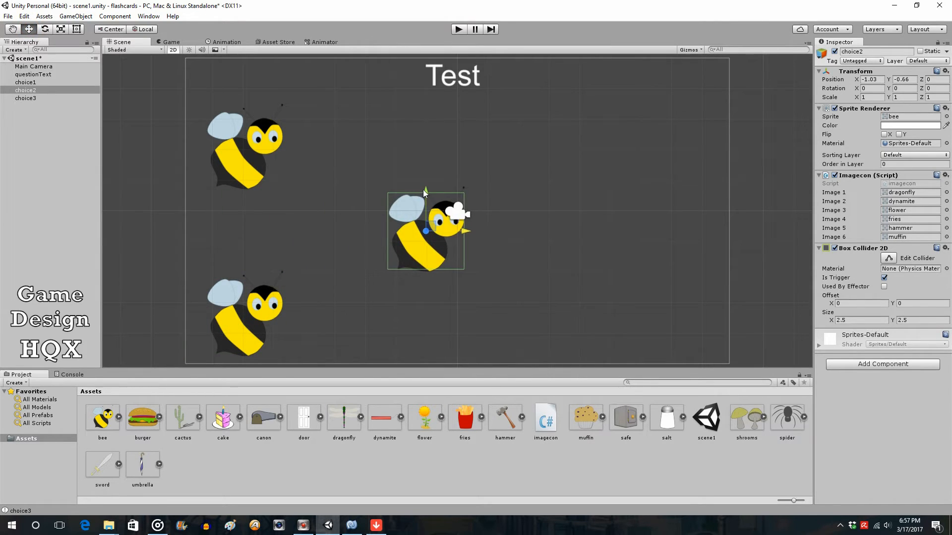
{"action": "left_click_drag", "start_coordinate": [423, 190], "coordinate": [422, 115]}
- Lower choice1 slightly and place choice2 level beside it at X about -2.59, Y about 1.37
{"action": "left_click", "coordinate": [234, 135]}
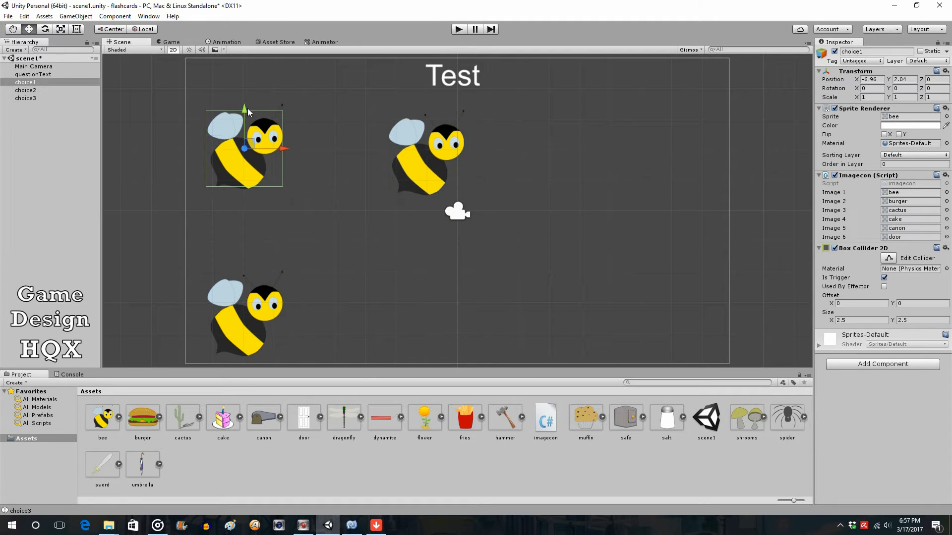
{"action": "left_click_drag", "start_coordinate": [247, 112], "coordinate": [248, 133]}
{"action": "left_click", "coordinate": [402, 129]}
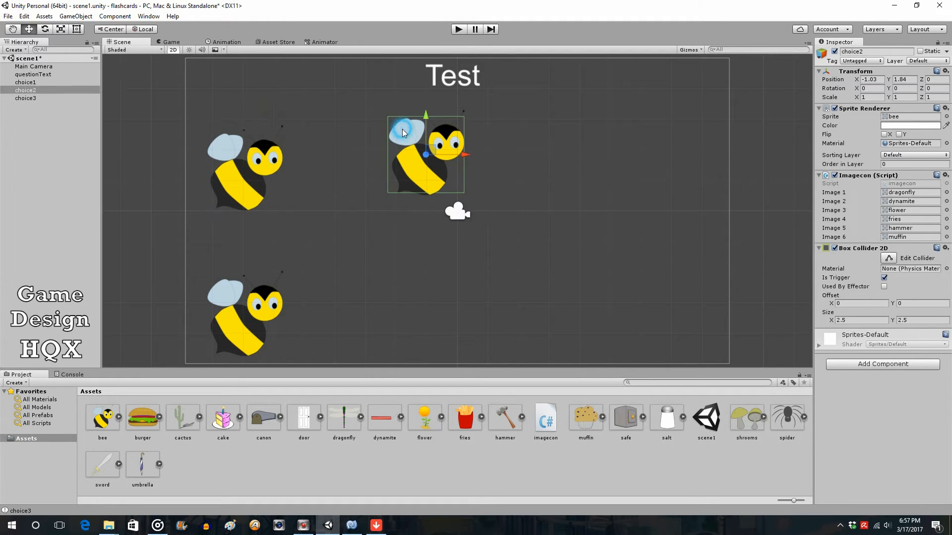
{"action": "left_click", "coordinate": [430, 106]}
{"action": "left_click", "coordinate": [433, 135]}
{"action": "left_click_drag", "start_coordinate": [422, 112], "coordinate": [422, 127]}
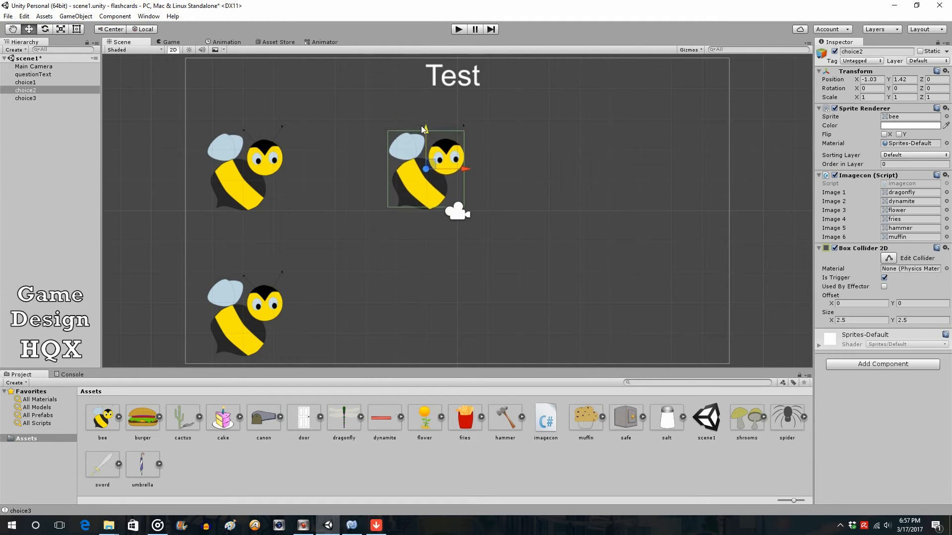
{"action": "left_click_drag", "start_coordinate": [463, 169], "coordinate": [416, 169]}
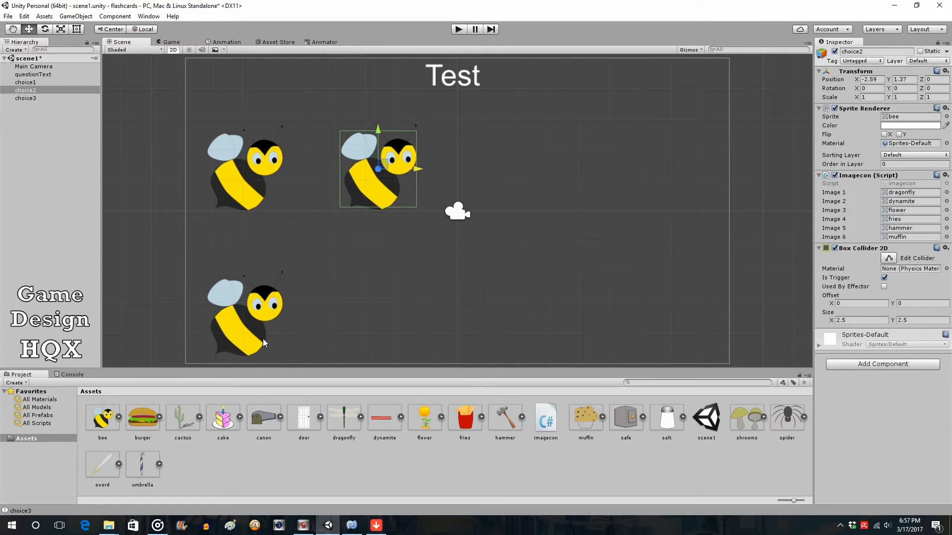
- Move choice3 up beside the other bees at X about 1.59, Y about 1.52, and briefly play the scene to test the layout
{"action": "left_click", "coordinate": [262, 342]}
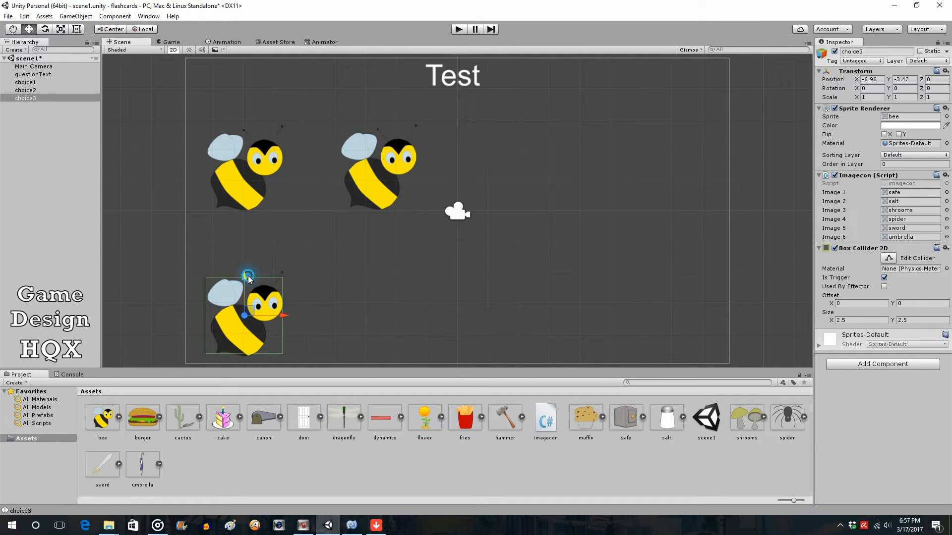
{"action": "left_click_drag", "start_coordinate": [250, 279], "coordinate": [550, 184]}
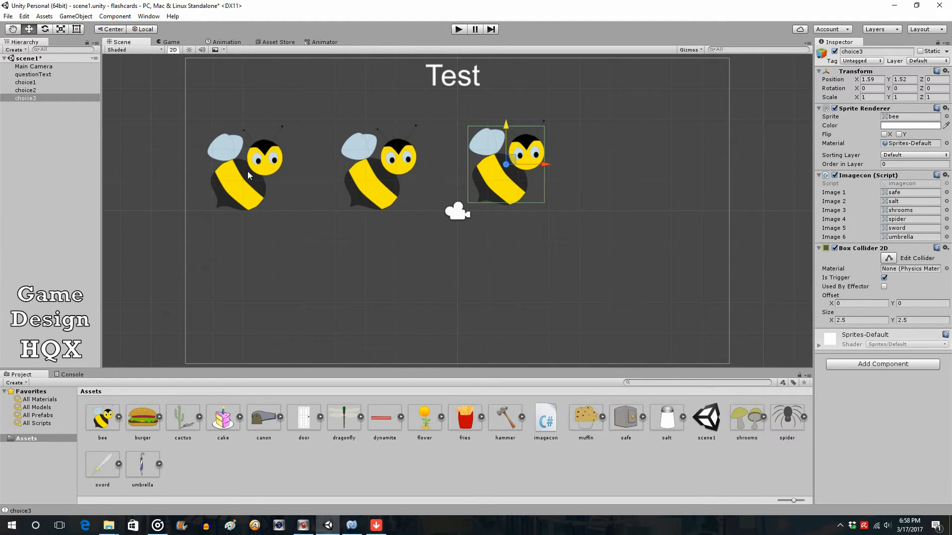
{"action": "left_click", "coordinate": [458, 29]}
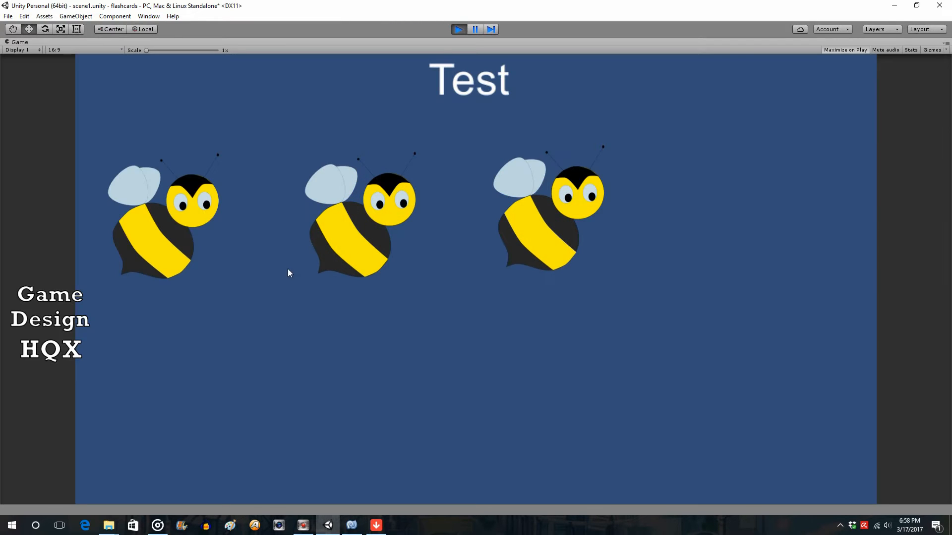
{"action": "left_click", "coordinate": [156, 237]}
{"action": "left_click", "coordinate": [459, 28]}
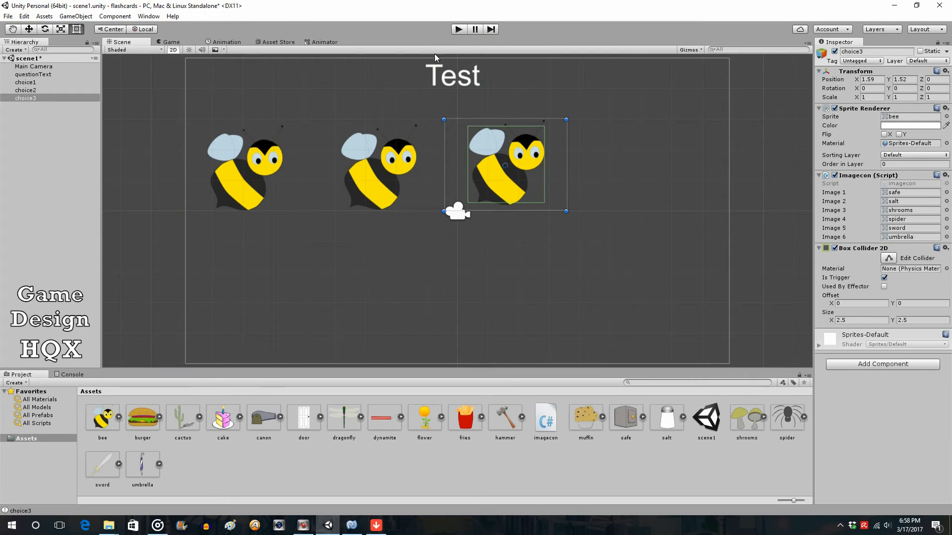
- Select choice1, choice2 and choice3 together and shift the row of bees sideways so it sits roughly centred under the title text
{"action": "left_click_drag", "start_coordinate": [208, 114], "coordinate": [562, 195]}
{"action": "left_click", "coordinate": [25, 82]}
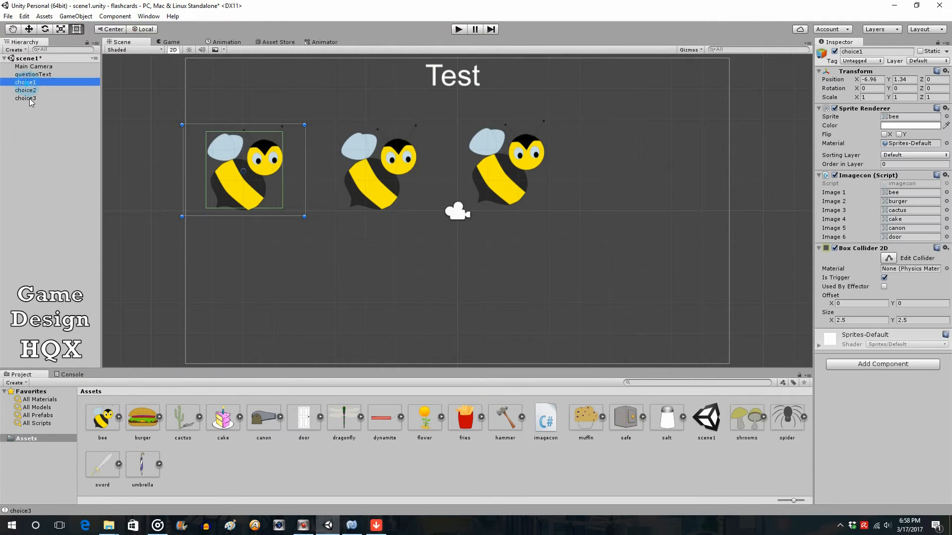
{"action": "left_click", "coordinate": [26, 98], "text": "shift"}
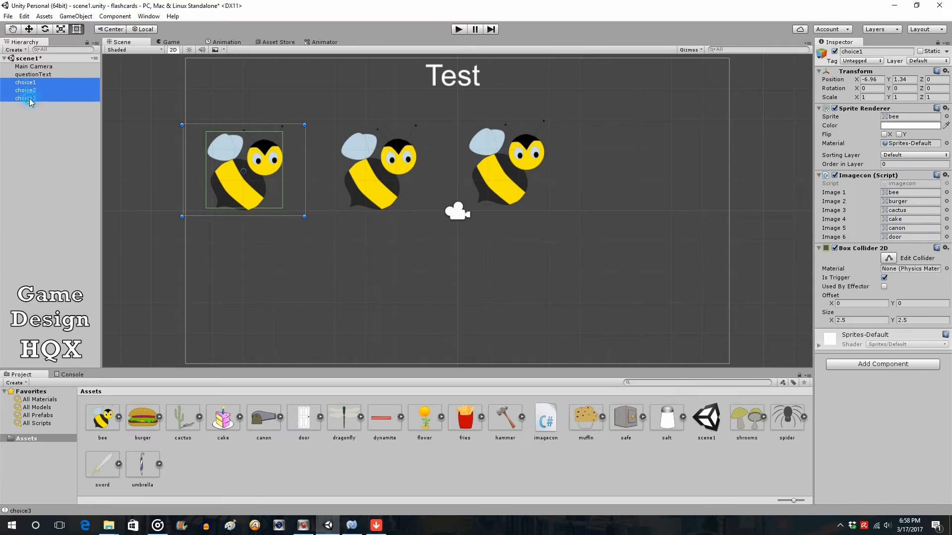
{"action": "left_click", "coordinate": [28, 29]}
{"action": "left_click_drag", "start_coordinate": [411, 165], "coordinate": [485, 177]}
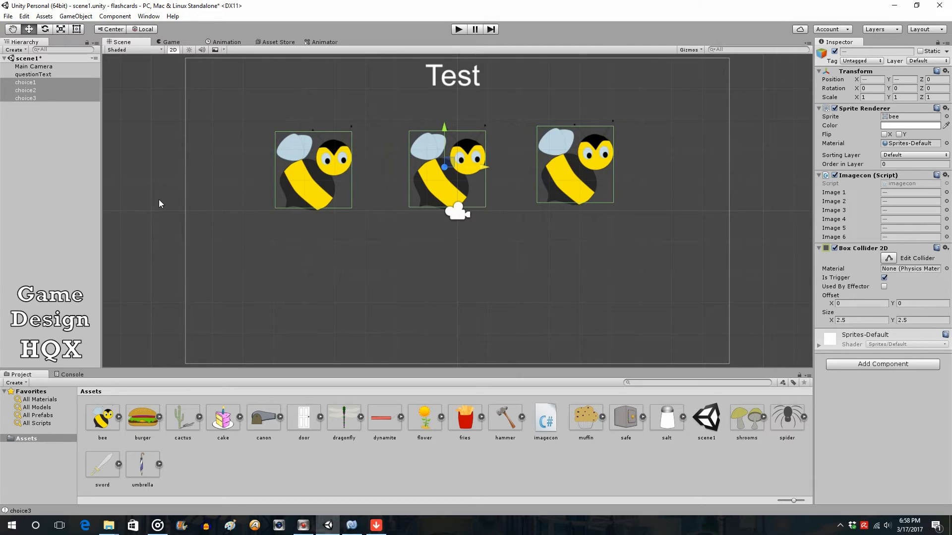
{"action": "left_click", "coordinate": [28, 186]}
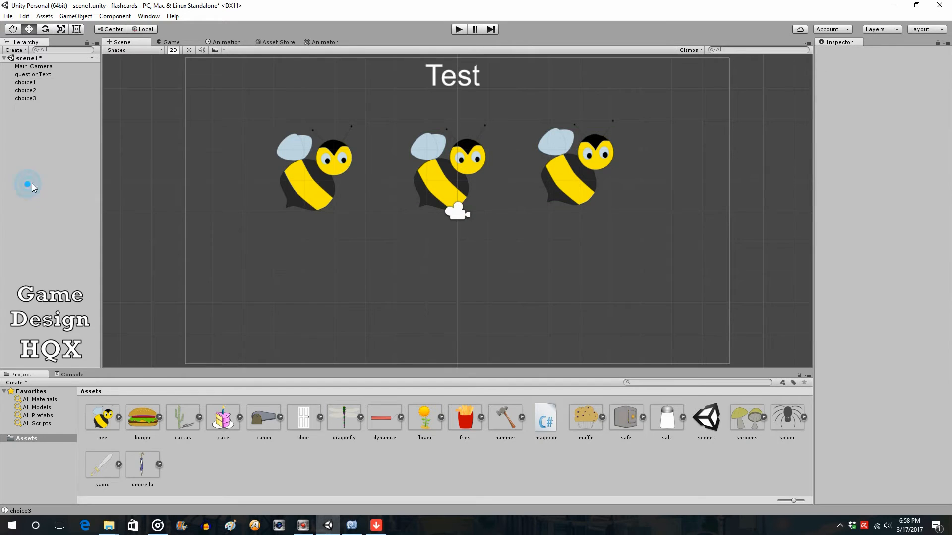
- Switch to MonoDevelop and review the gameObject.name argument of Debug.Log in imagecon's OnMouseDown function, then return to Unity
{"action": "left_click", "coordinate": [351, 527]}
{"action": "left_click_drag", "start_coordinate": [313, 349], "coordinate": [227, 349]}
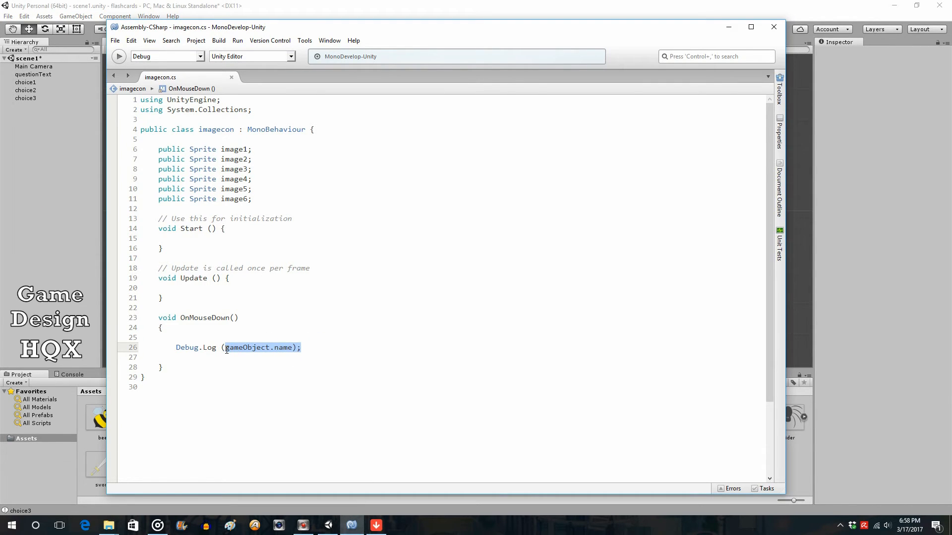
{"action": "left_click", "coordinate": [317, 346]}
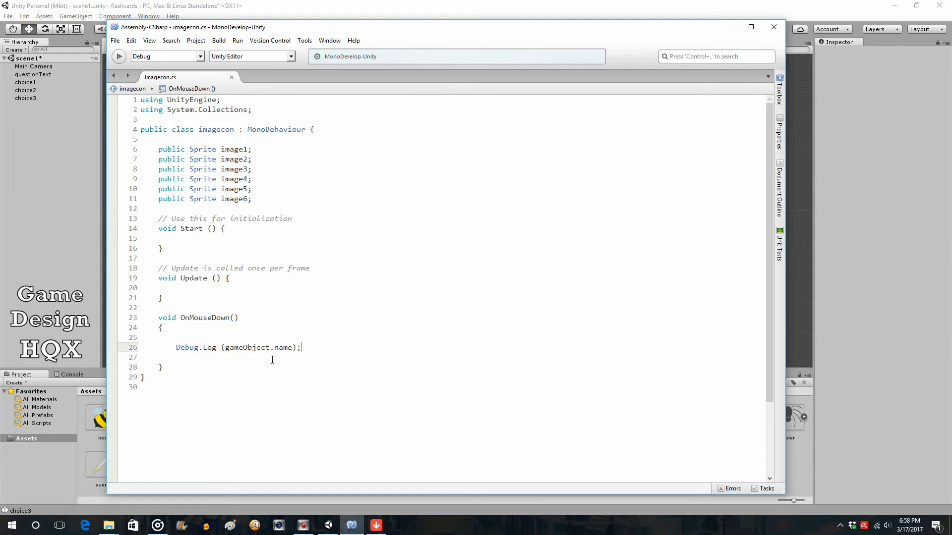
{"action": "left_click_drag", "start_coordinate": [294, 348], "coordinate": [224, 348]}
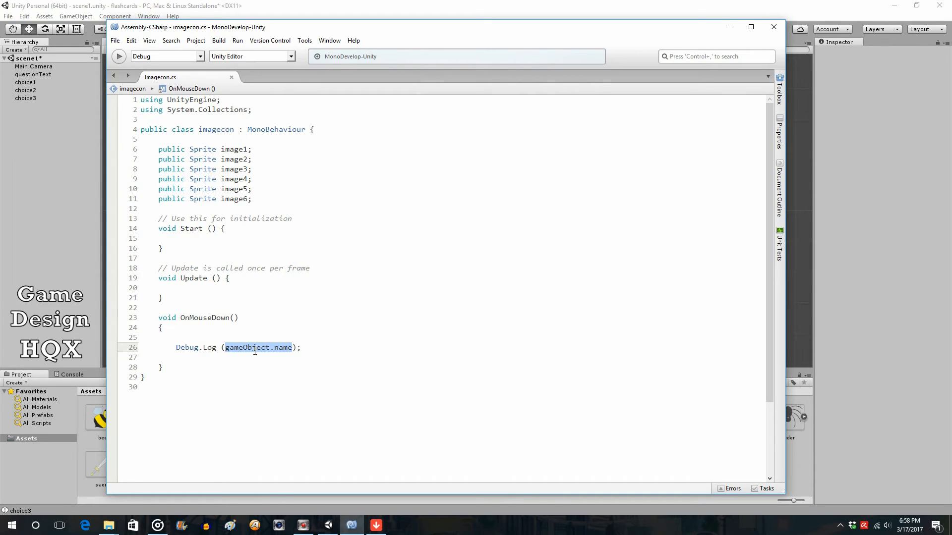
{"action": "left_click", "coordinate": [307, 348]}
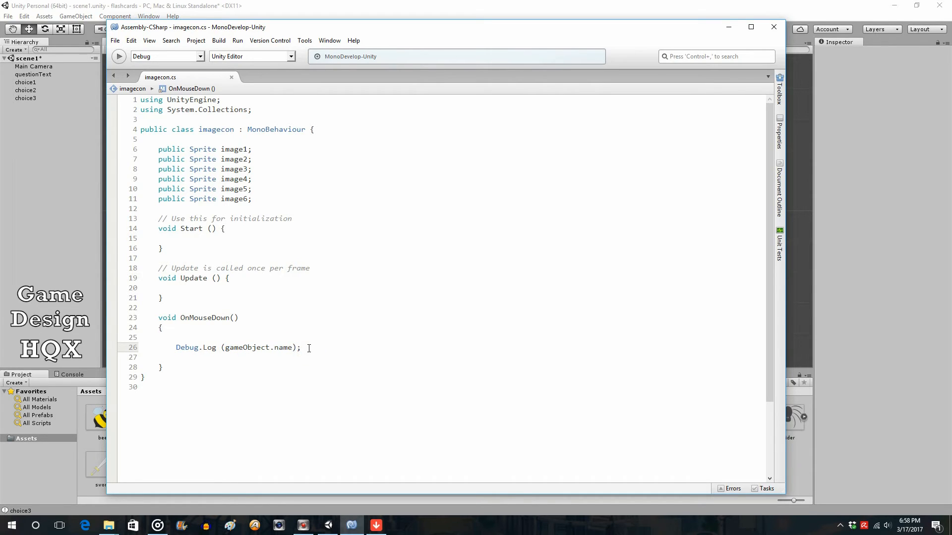
{"action": "left_click", "coordinate": [115, 41]}
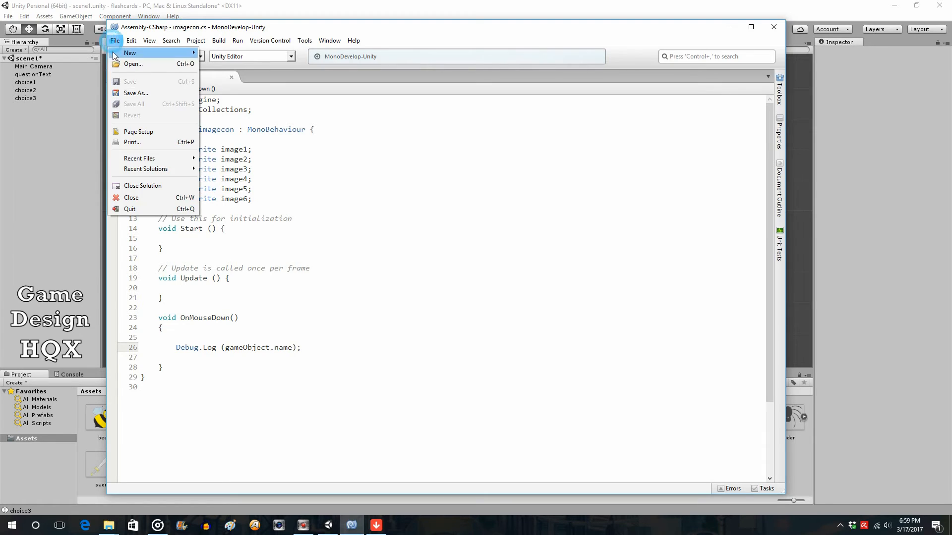
{"action": "left_click", "coordinate": [323, 160]}
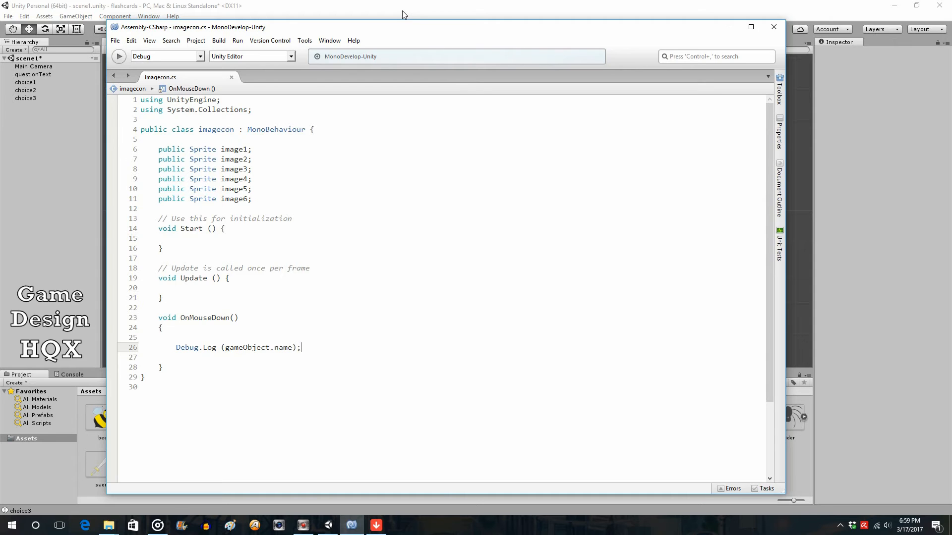
{"action": "left_click", "coordinate": [402, 13]}
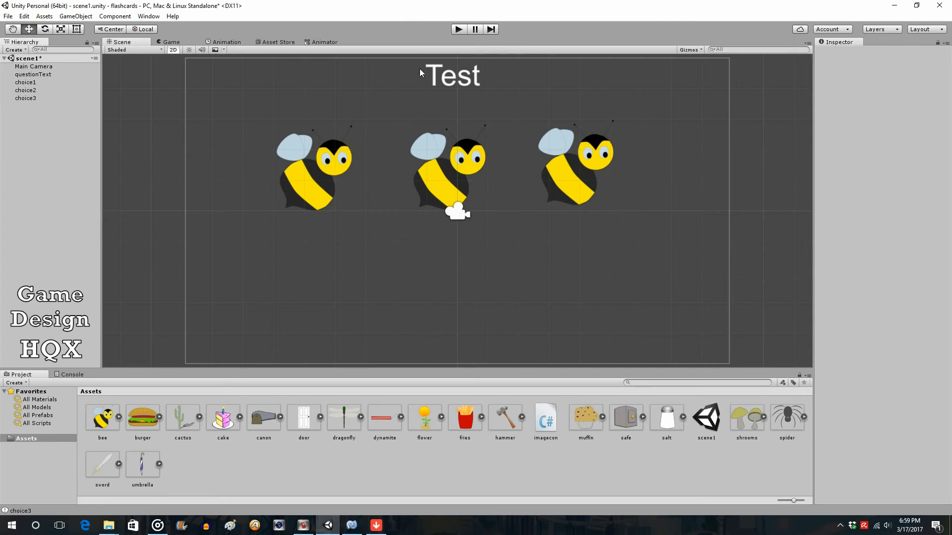
- Examine questionText's Text Mesh text, check the image1 sprite declaration in the imagecon script in MonoDevelop, and return to Unity
{"action": "left_click", "coordinate": [465, 84]}
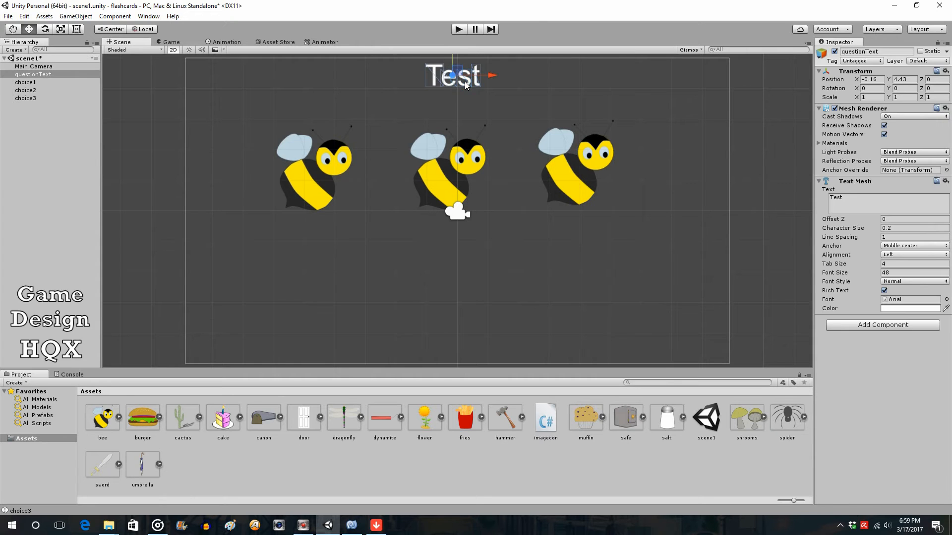
{"action": "left_click", "coordinate": [853, 202]}
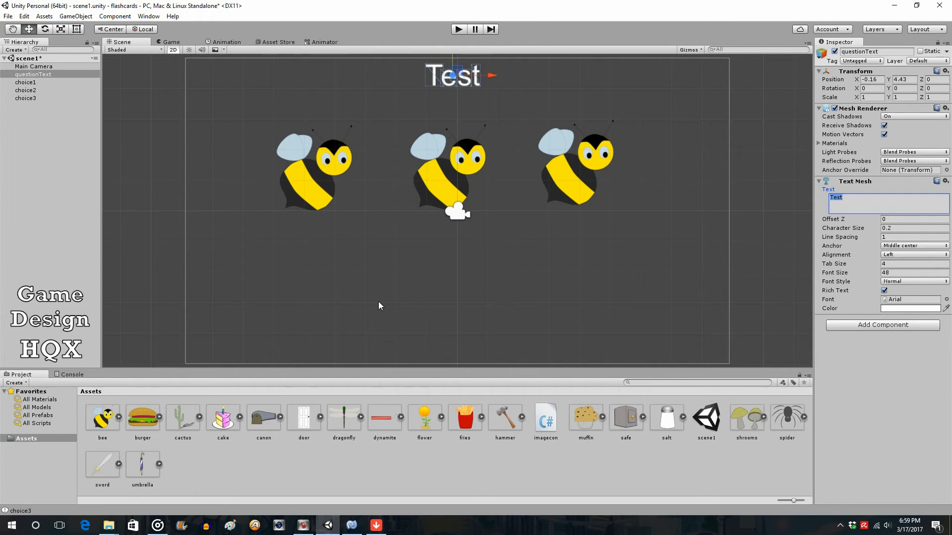
{"action": "left_click", "coordinate": [352, 525]}
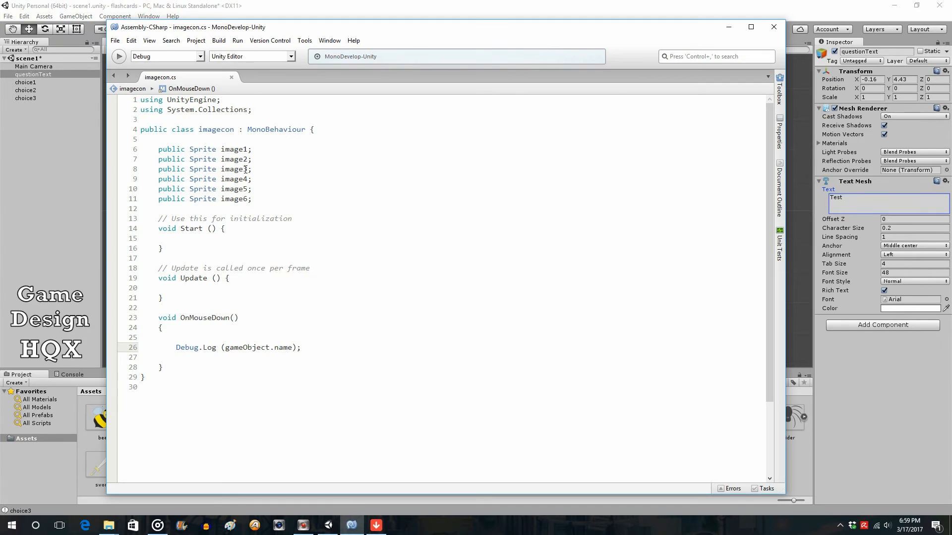
{"action": "left_click_drag", "start_coordinate": [260, 150], "coordinate": [221, 149]}
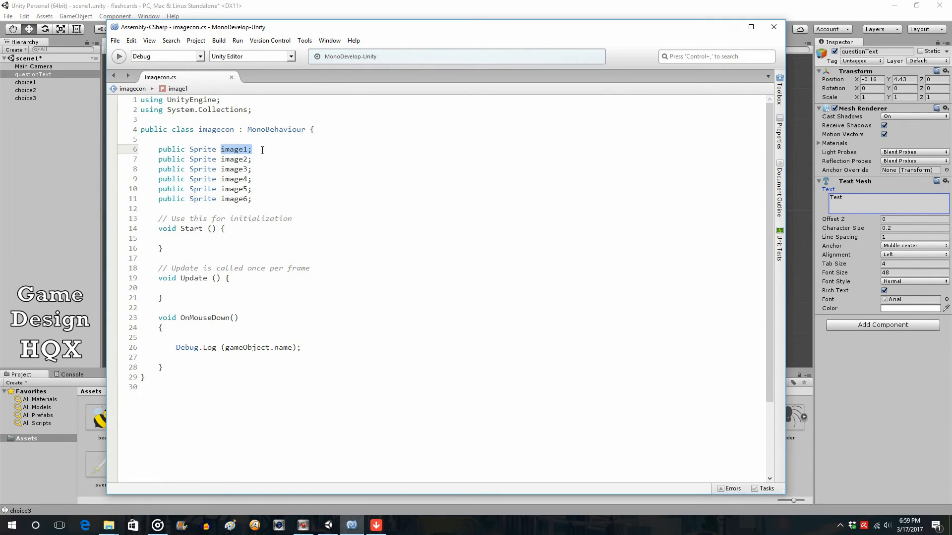
{"action": "left_click", "coordinate": [262, 150]}
{"action": "left_click", "coordinate": [469, 6]}
{"action": "key", "text": "alt+Tab"}
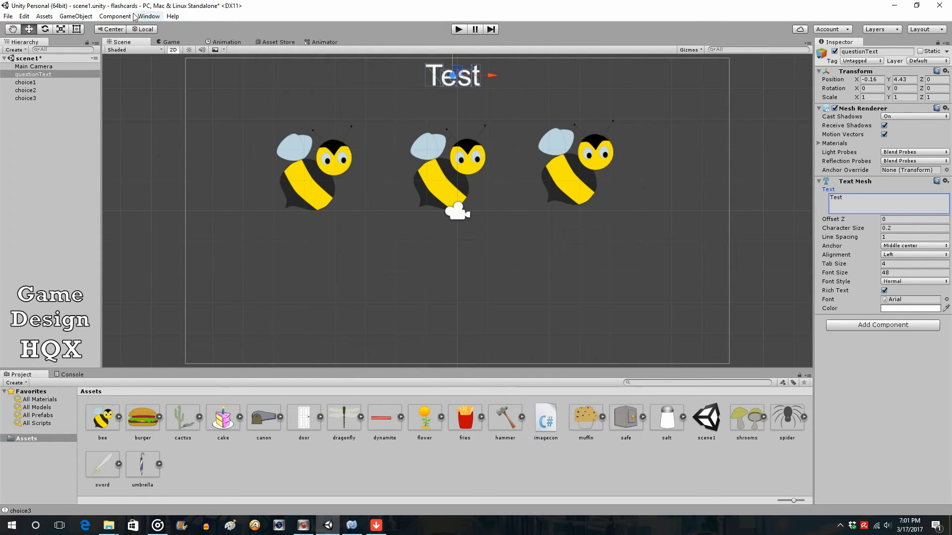
- Create an empty game object and name it GM
{"action": "left_click", "coordinate": [75, 16]}
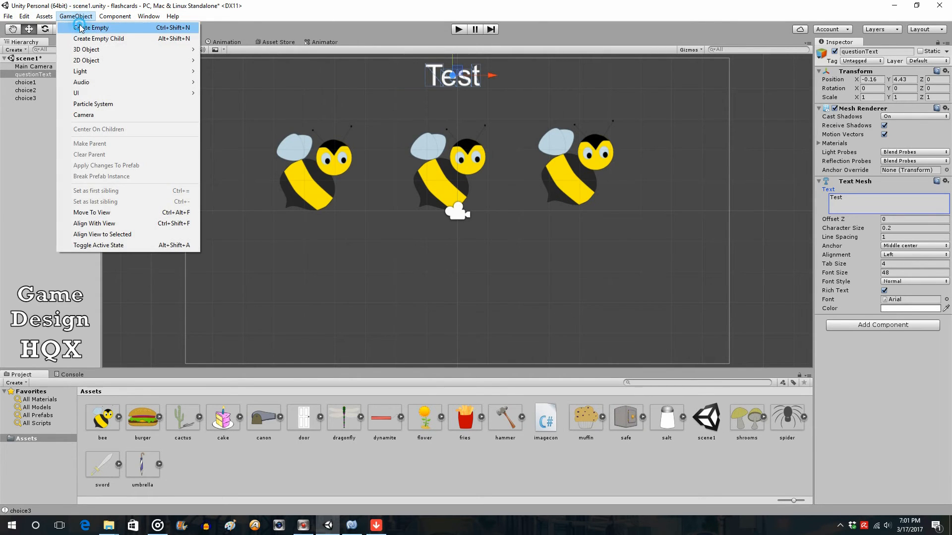
{"action": "left_click", "coordinate": [79, 28]}
{"action": "left_click", "coordinate": [56, 106]}
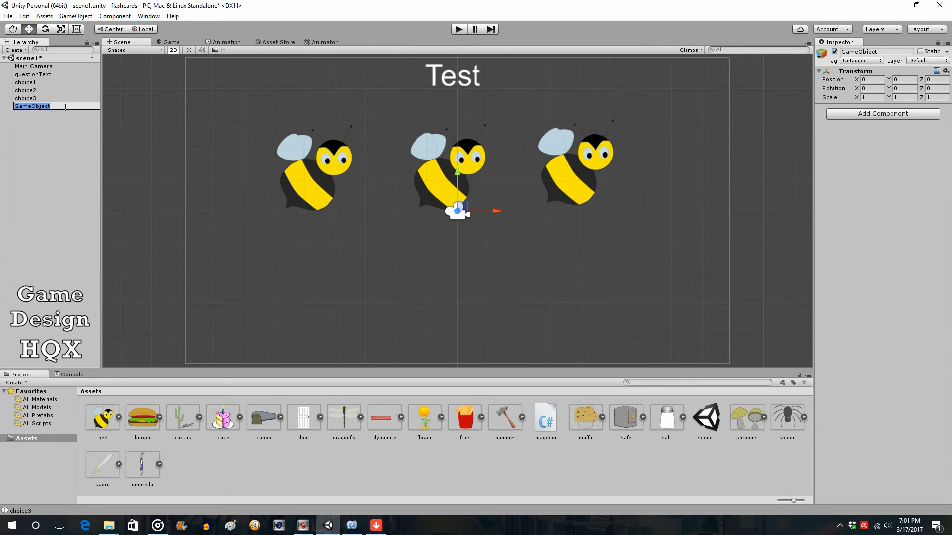
{"action": "type", "text": "GM"}
{"action": "left_click", "coordinate": [43, 138]}
- Create a C# script named gameflow in the Assets folder and attach it to the GM object
{"action": "right_click", "coordinate": [213, 462]}
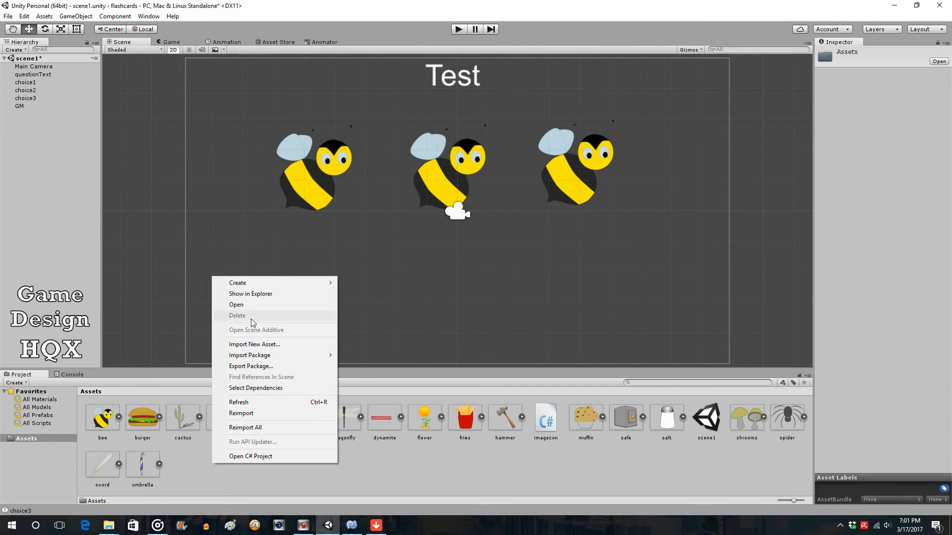
{"action": "mouse_move", "coordinate": [254, 281]}
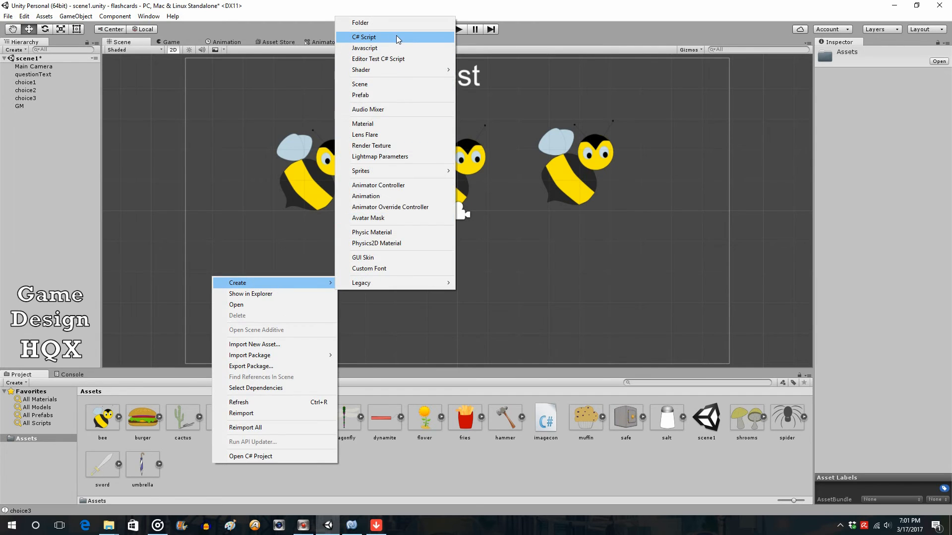
{"action": "left_click", "coordinate": [396, 37]}
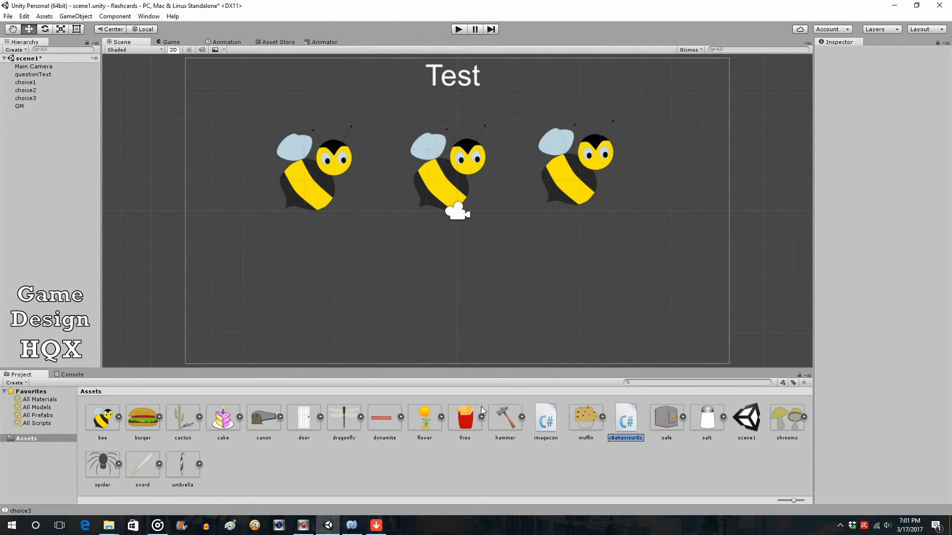
{"action": "type", "text": "gameflow"}
{"action": "key", "text": "Return"}
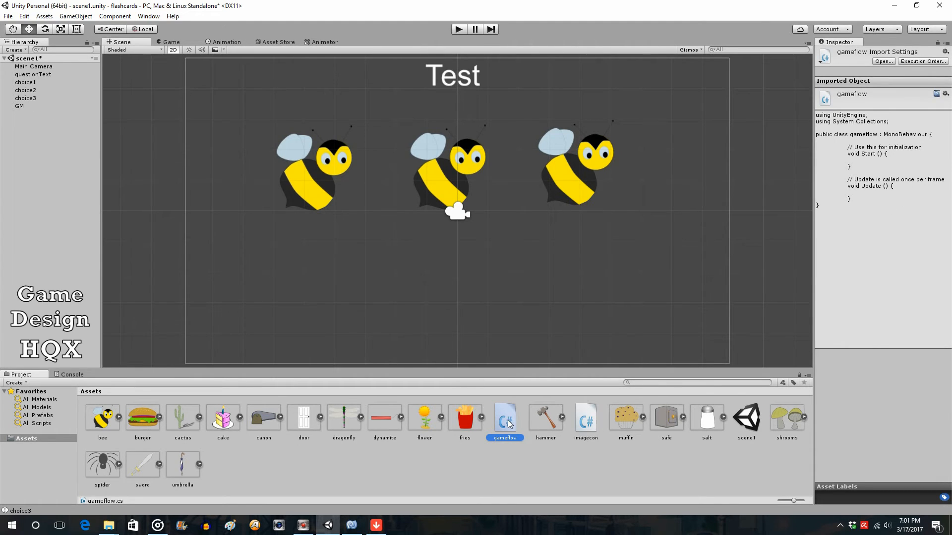
{"action": "left_click_drag", "start_coordinate": [510, 423], "coordinate": [21, 111]}
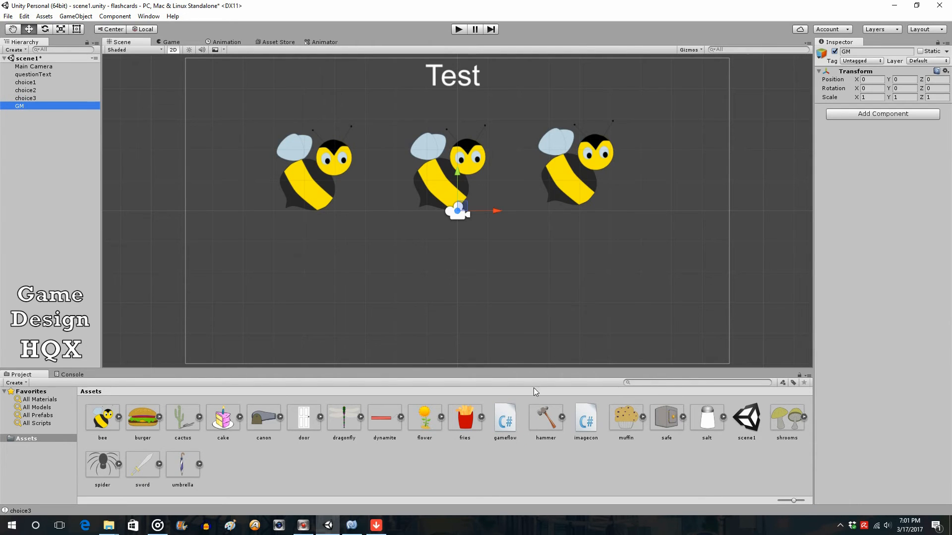
{"action": "left_click_drag", "start_coordinate": [513, 414], "coordinate": [884, 156]}
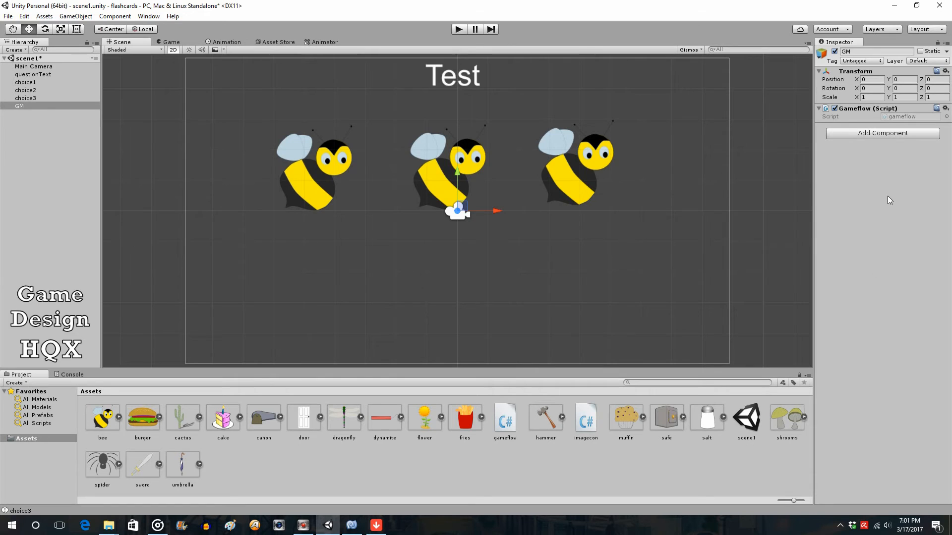
- Look through the Scripts and New Script entries among GM's addable components as alternative ways to attach a script, adding nothing
{"action": "left_click", "coordinate": [856, 133]}
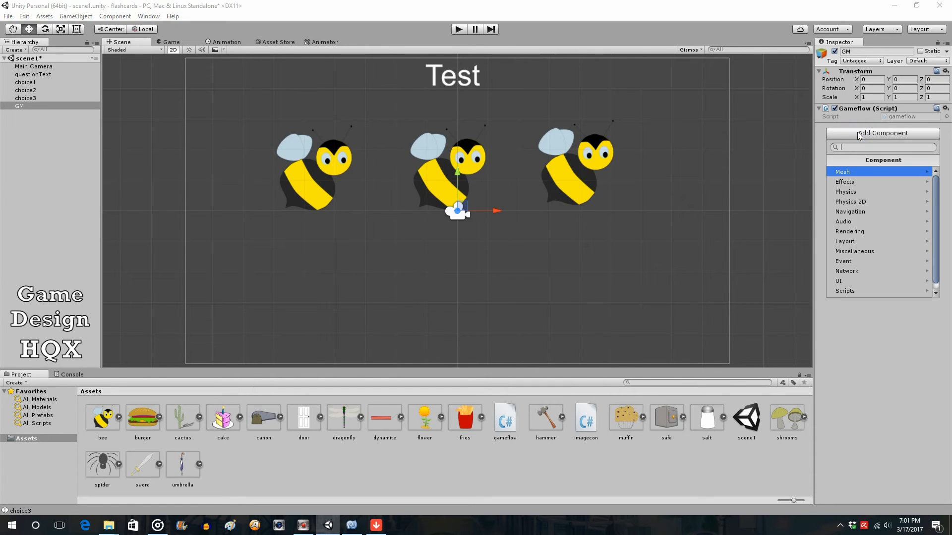
{"action": "left_click", "coordinate": [887, 292]}
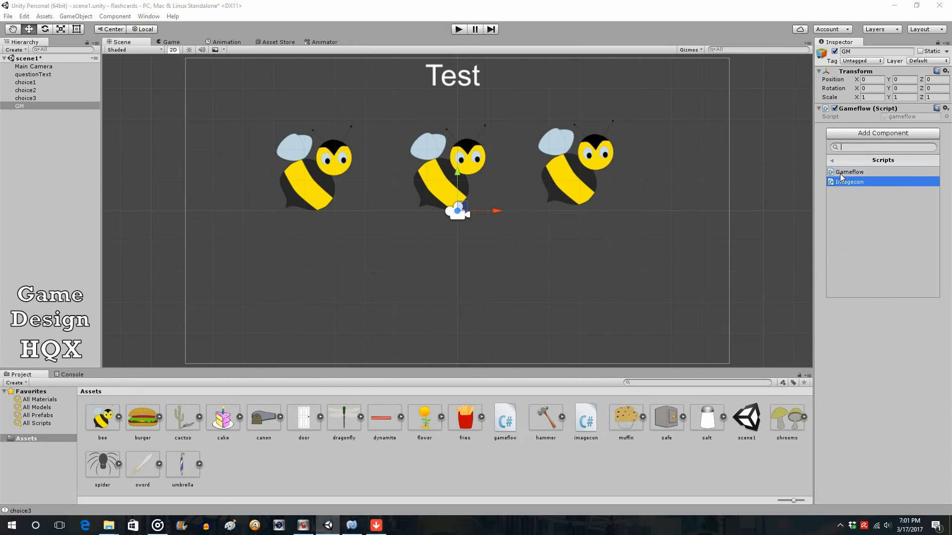
{"action": "left_click", "coordinate": [833, 160]}
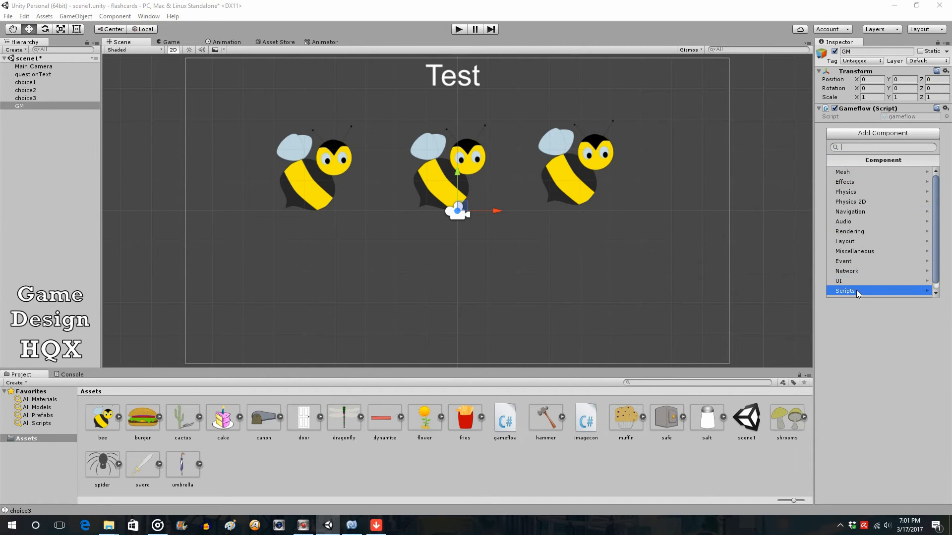
{"action": "left_click", "coordinate": [935, 293]}
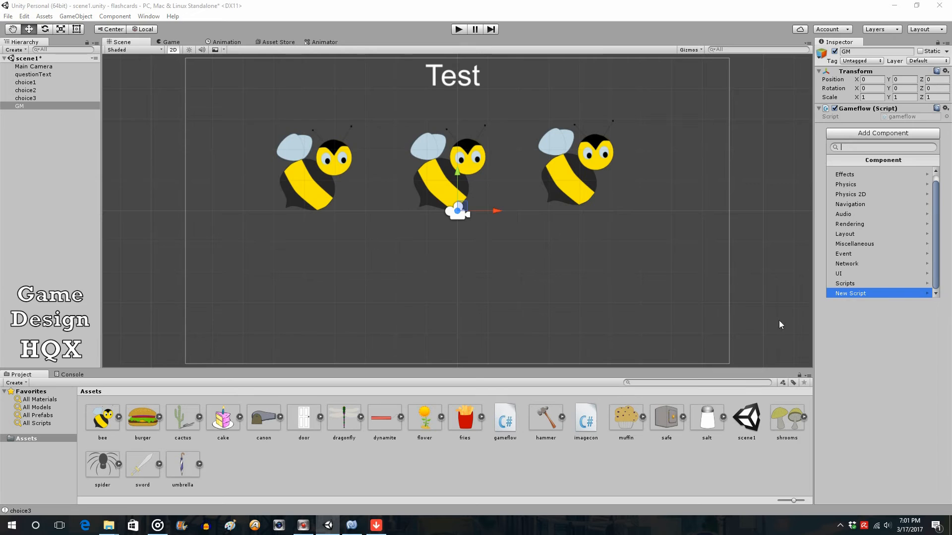
{"action": "left_click", "coordinate": [863, 325]}
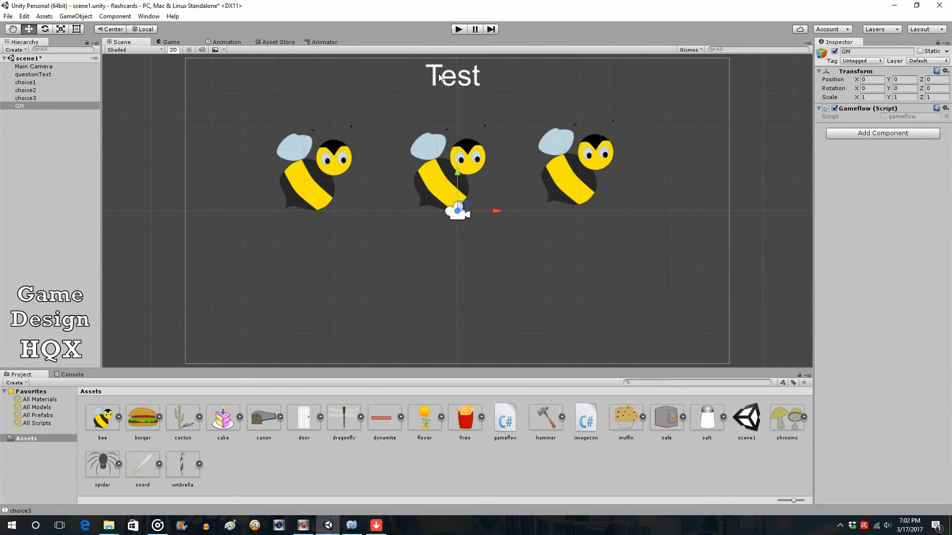
{"action": "left_click", "coordinate": [351, 525]}
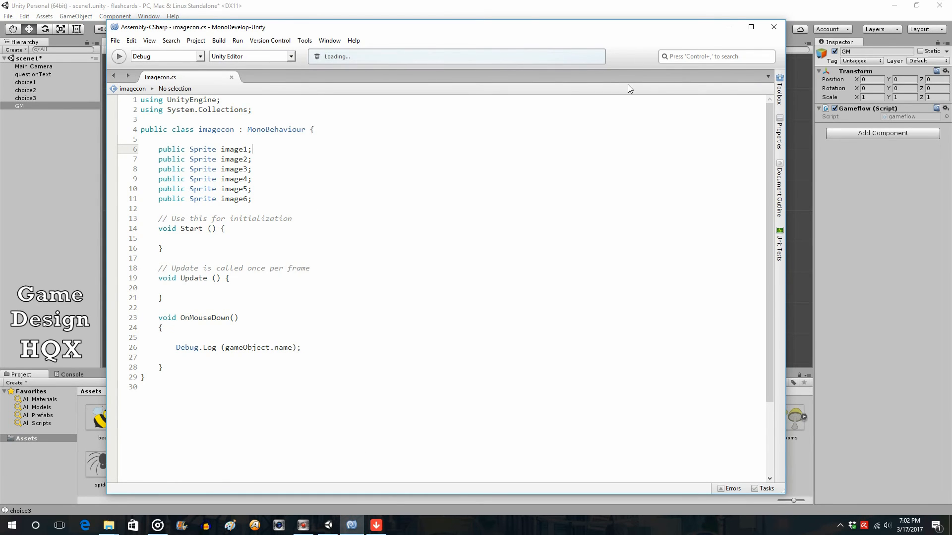
{"action": "left_click", "coordinate": [661, 7]}
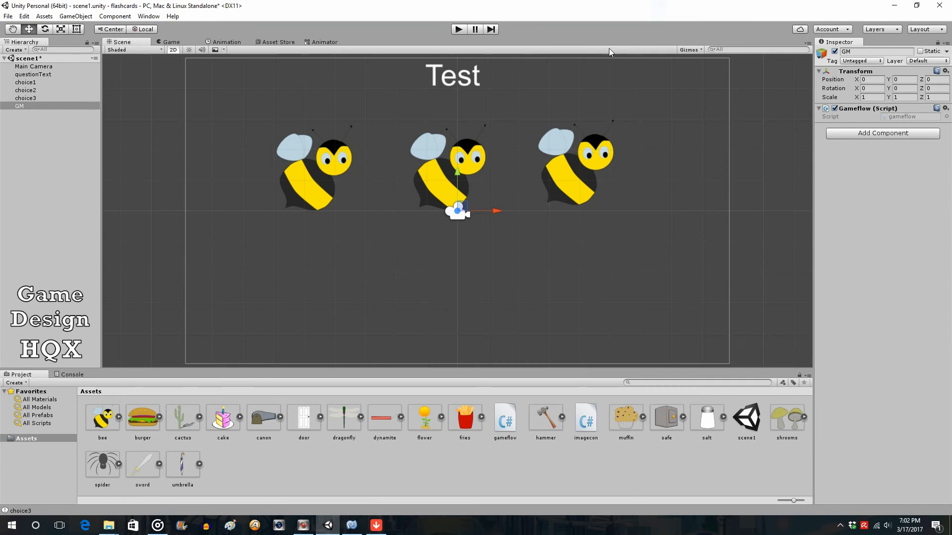
- Open the gameflow script in MonoDevelop, converting it to Windows line endings, and declare public Transform qTestObj; above Start
{"action": "left_click", "coordinate": [497, 432]}
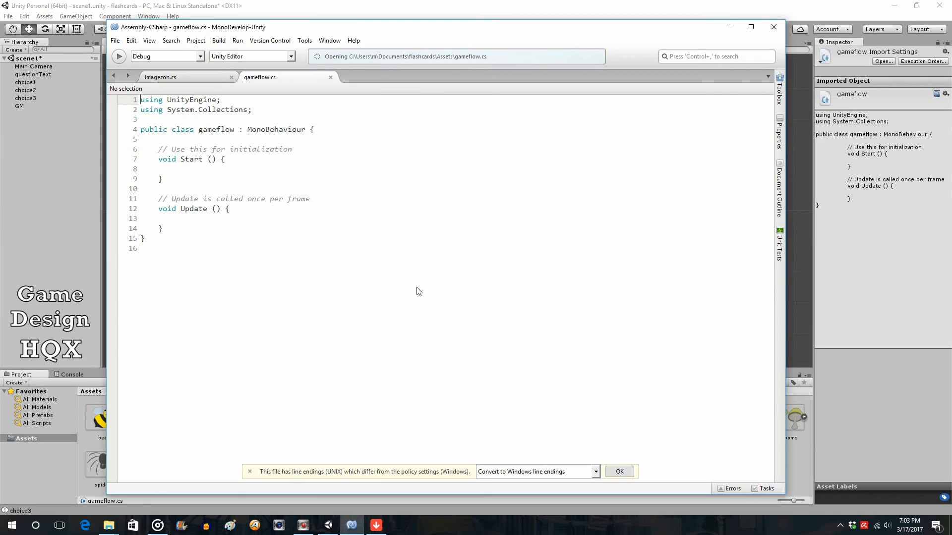
{"action": "left_click", "coordinate": [621, 471]}
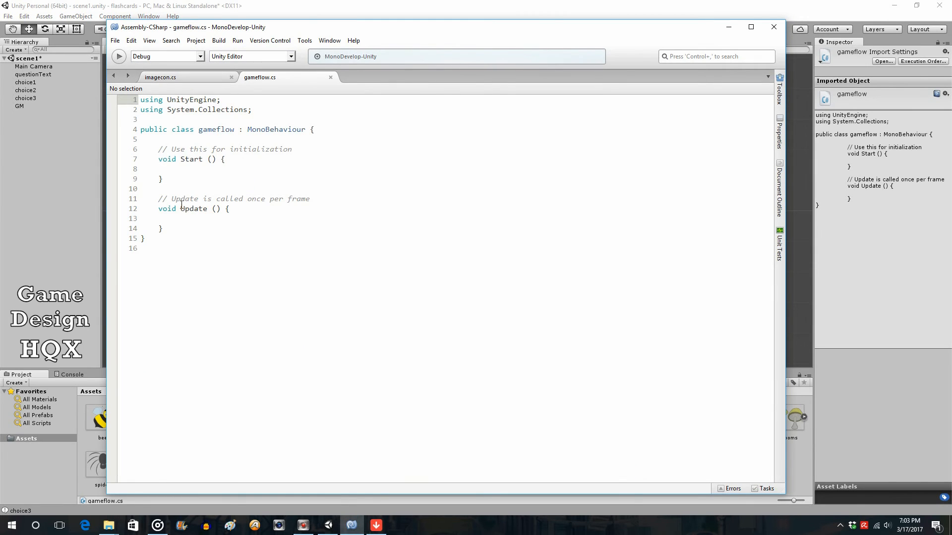
{"action": "left_click", "coordinate": [158, 141]}
{"action": "key", "text": "Return"}
{"action": "key", "text": "Return"}
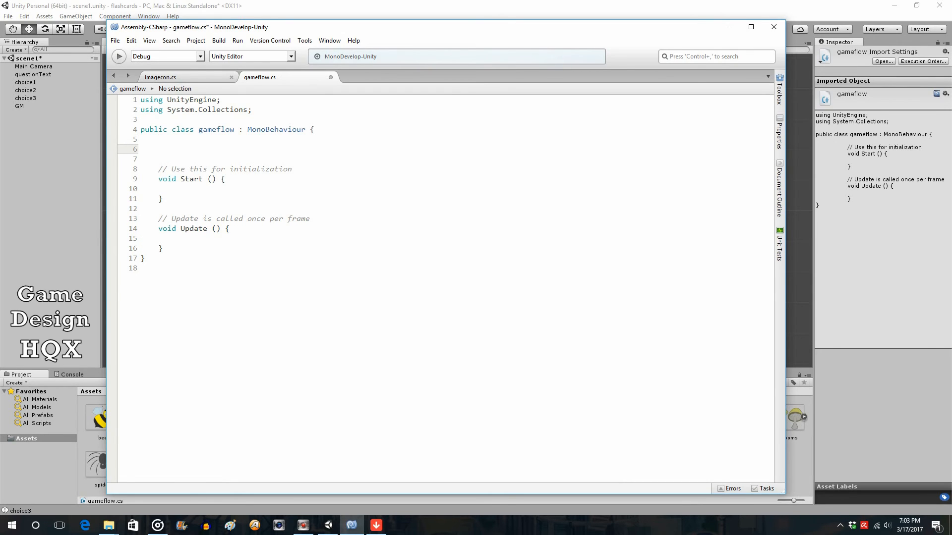
{"action": "type", "text": "public Transform"}
{"action": "type", "text": "q"}
{"action": "type", "text": "TestObj"}
{"action": "type", "text": ";"}
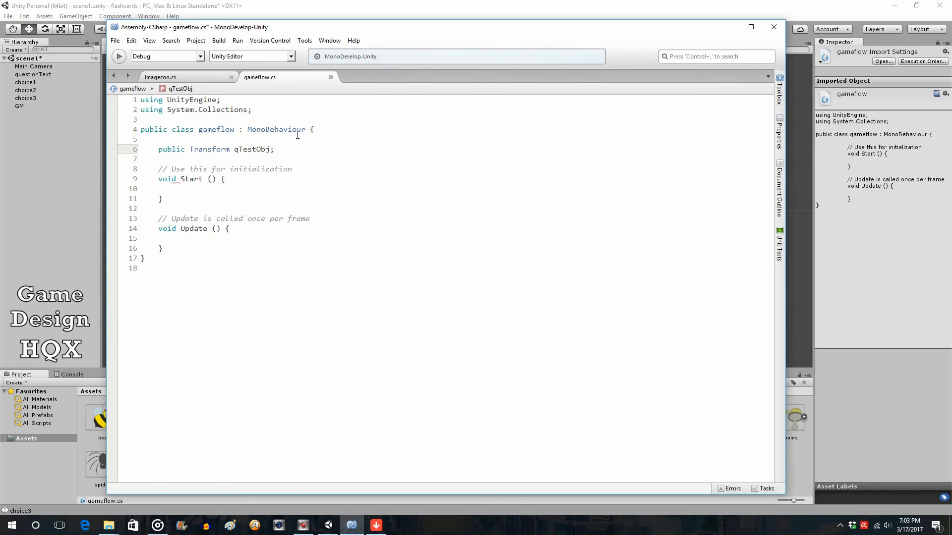
- Save the gameflow script and, back in Unity, assign questionText to the Q Test Obj field of GM's Gameflow component
{"action": "left_click", "coordinate": [115, 41]}
{"action": "left_click", "coordinate": [125, 80]}
{"action": "left_click", "coordinate": [254, 10]}
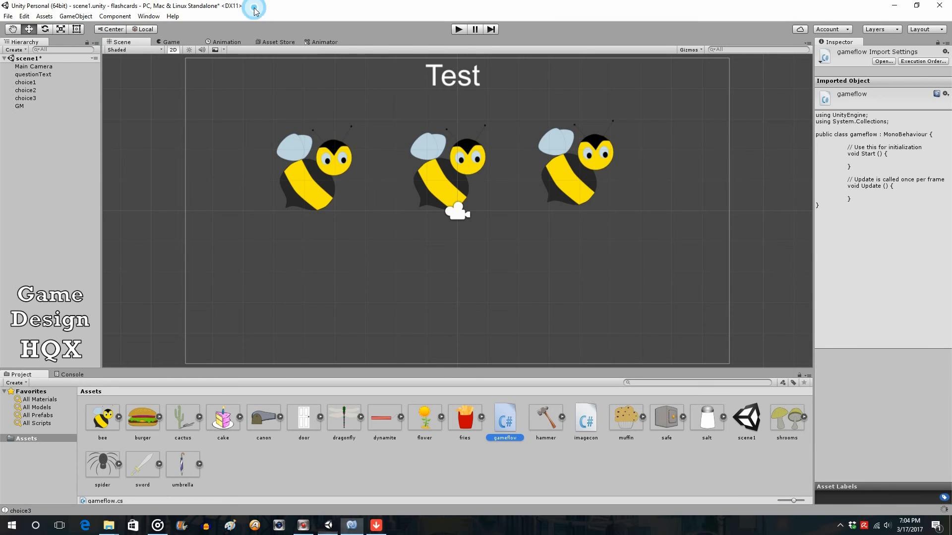
{"action": "left_click", "coordinate": [20, 106]}
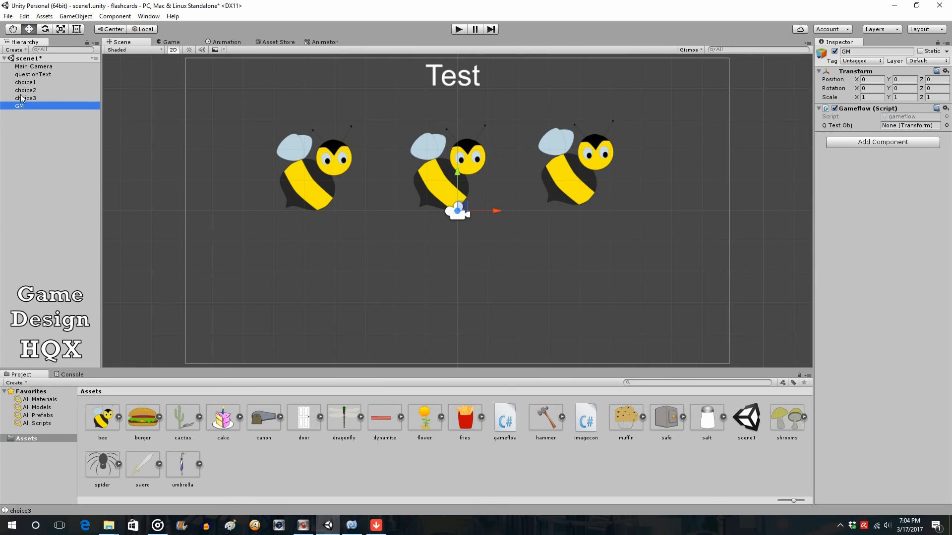
{"action": "left_click_drag", "start_coordinate": [35, 79], "coordinate": [905, 131]}
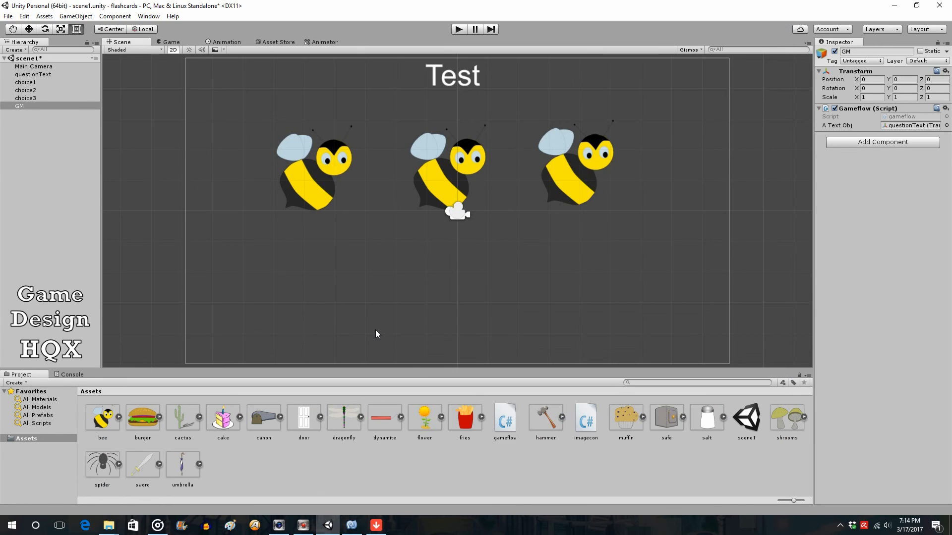
- Switch to MonoDevelop, review the aTextObj declaration in gameflow, and add an empty line inside the Start function
{"action": "left_click", "coordinate": [351, 526]}
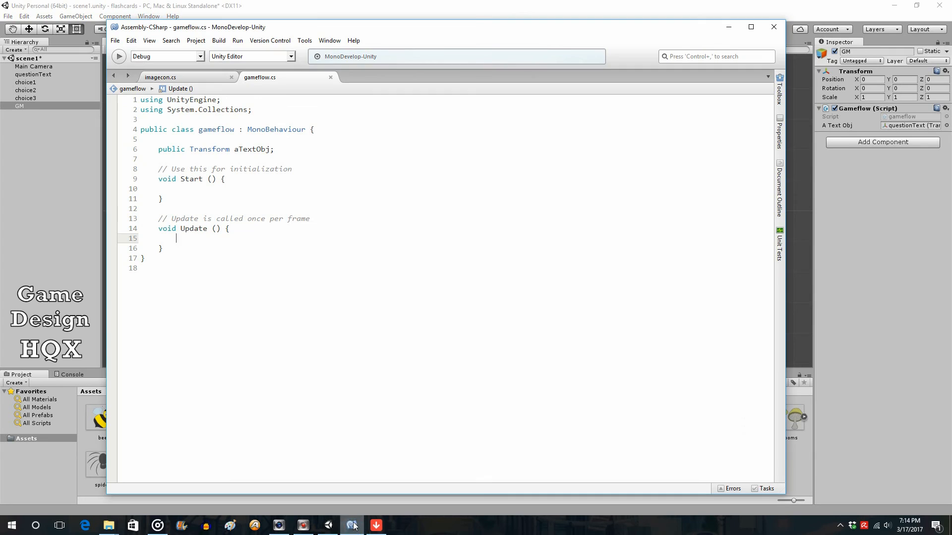
{"action": "left_click_drag", "start_coordinate": [275, 149], "coordinate": [234, 152]}
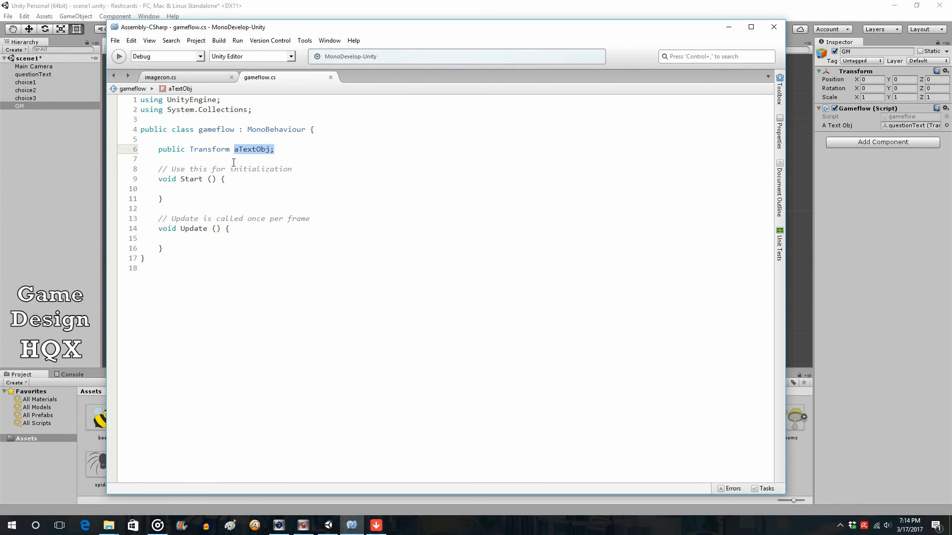
{"action": "left_click", "coordinate": [181, 245]}
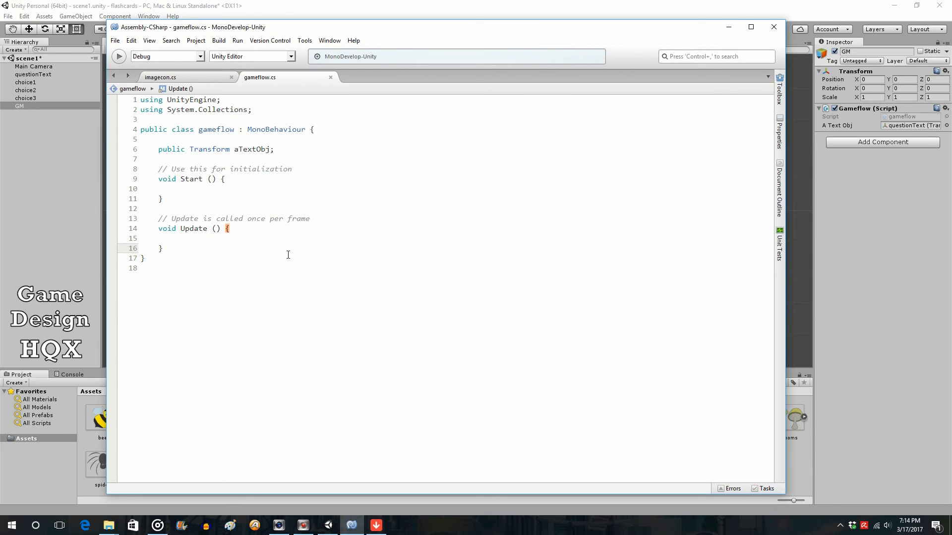
{"action": "key", "text": "Up"}
{"action": "key", "text": "Up"}
{"action": "key", "text": "Up"}
{"action": "key", "text": "Up"}
{"action": "key", "text": "Up"}
{"action": "key", "text": "Up"}
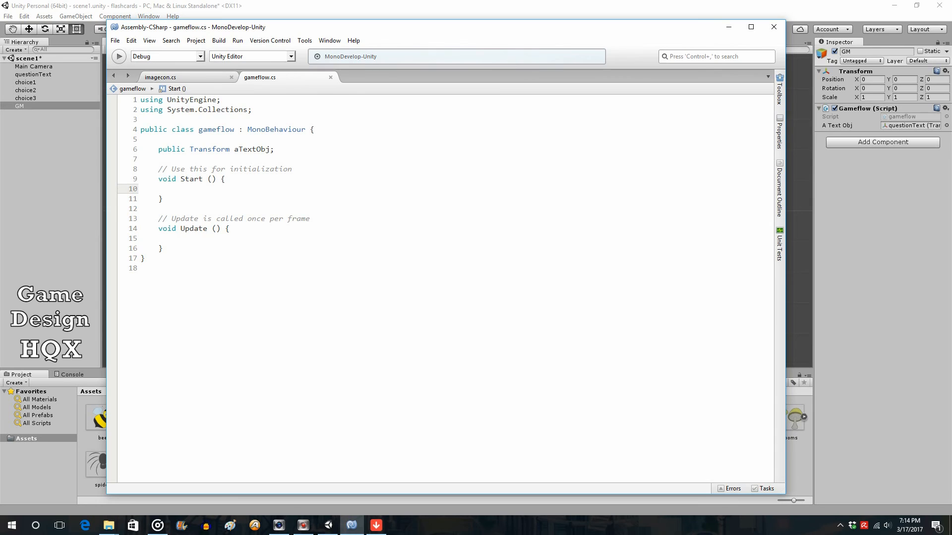
{"action": "key", "text": "Return"}
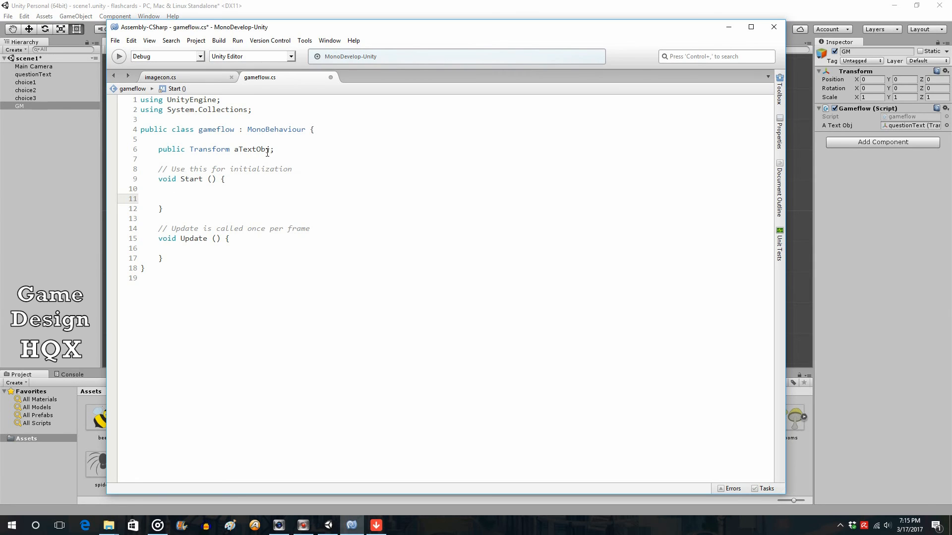
- Enter GetComponent in the Start function, and check questionText's components in Unity before returning to MonoDevelop
{"action": "left_click_drag", "start_coordinate": [270, 151], "coordinate": [234, 150]}
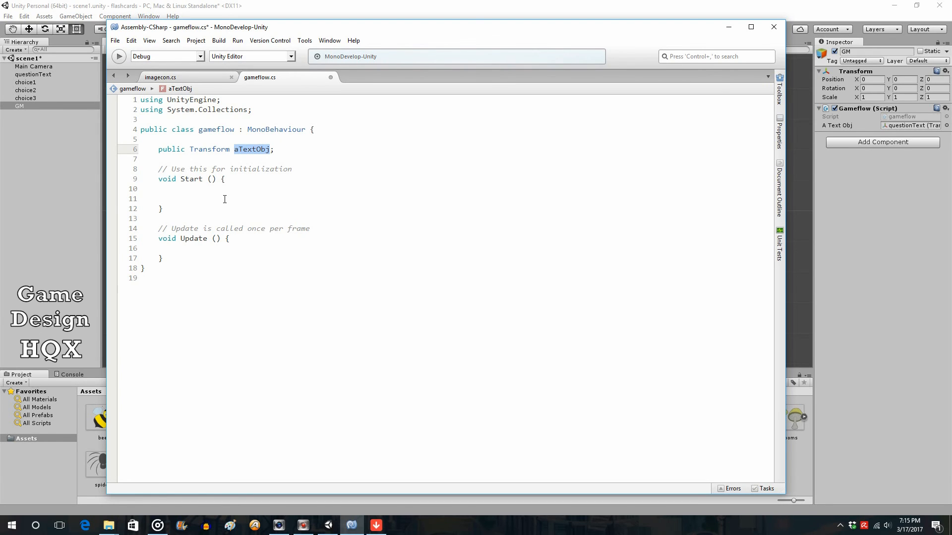
{"action": "left_click", "coordinate": [182, 200]}
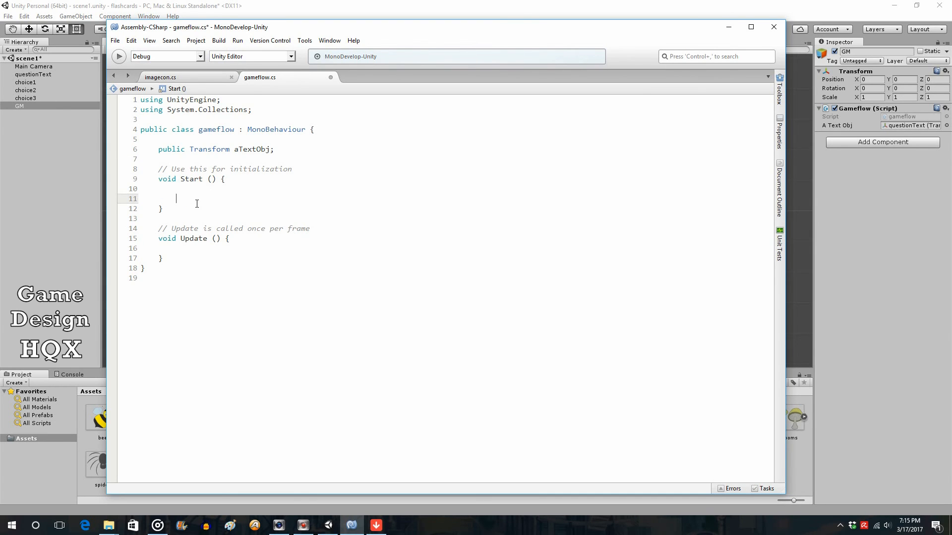
{"action": "type", "text": "Getcom"}
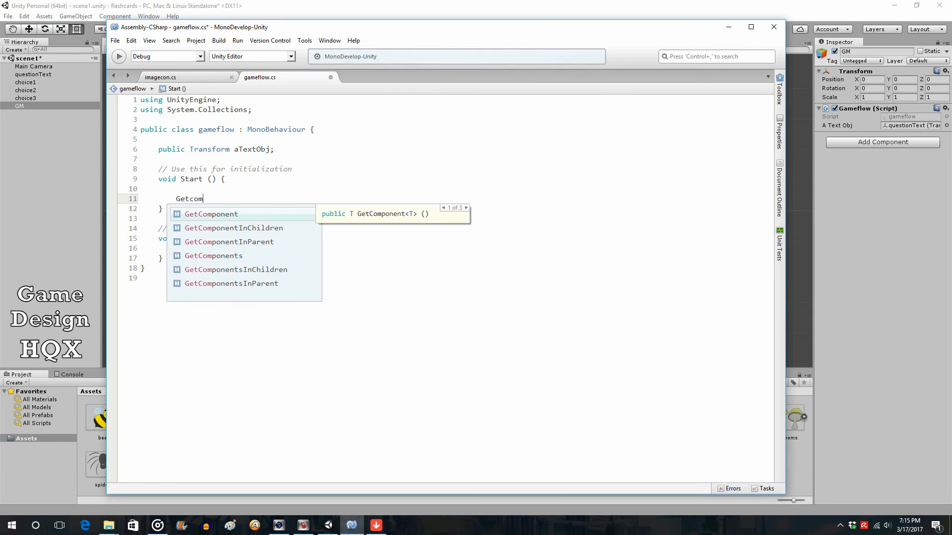
{"action": "key", "text": "Return"}
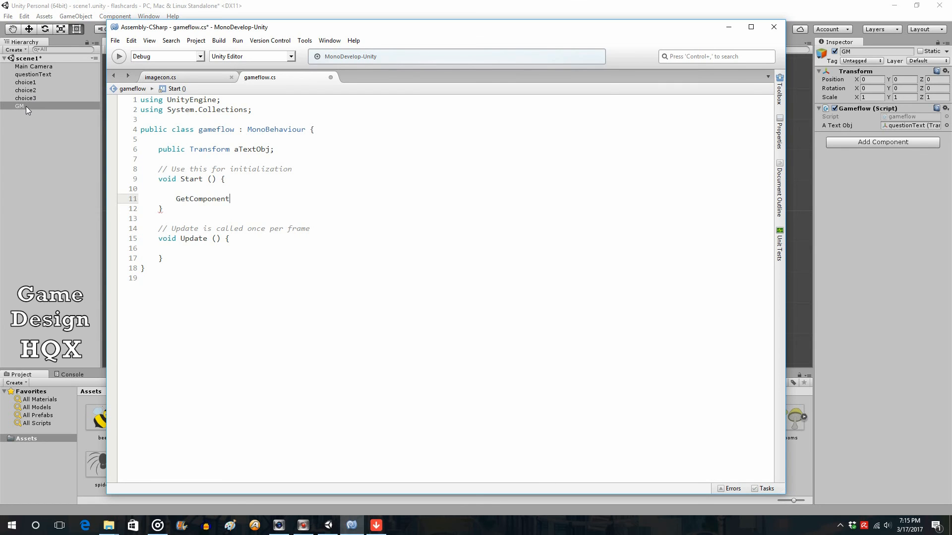
{"action": "left_click", "coordinate": [30, 74]}
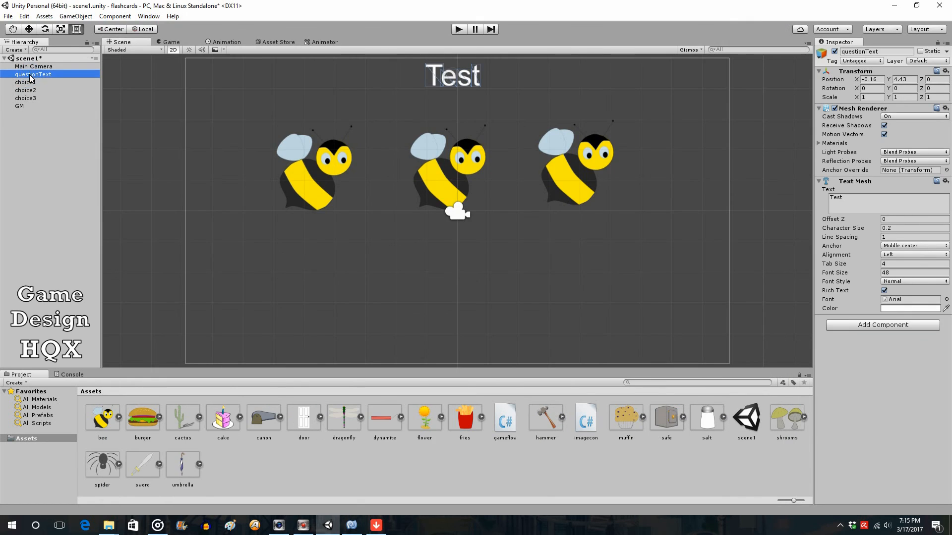
{"action": "left_click", "coordinate": [352, 526]}
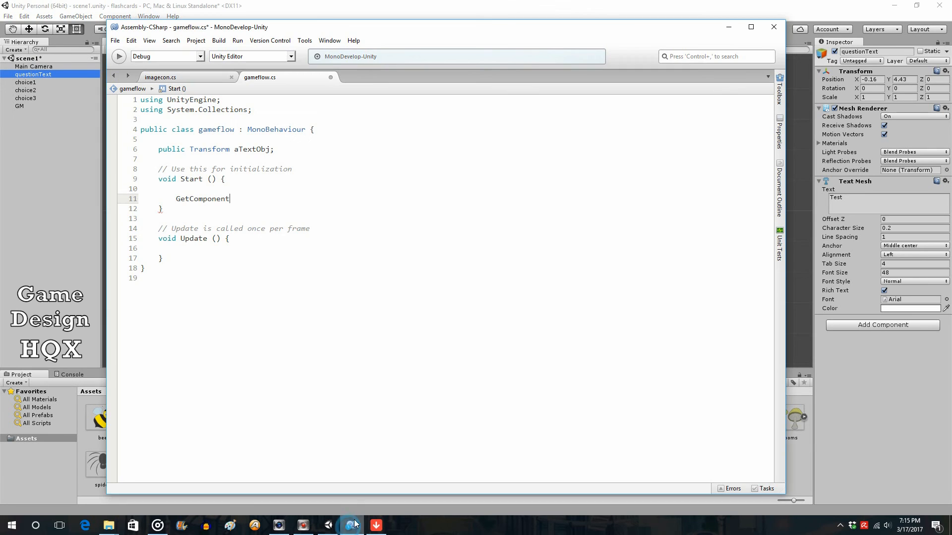
- Prefix GetComponent in Start with the aTextObj reference so the line reads aTextObj.GetComponent
{"action": "left_click", "coordinate": [177, 199]}
{"action": "type", "text": "ate"}
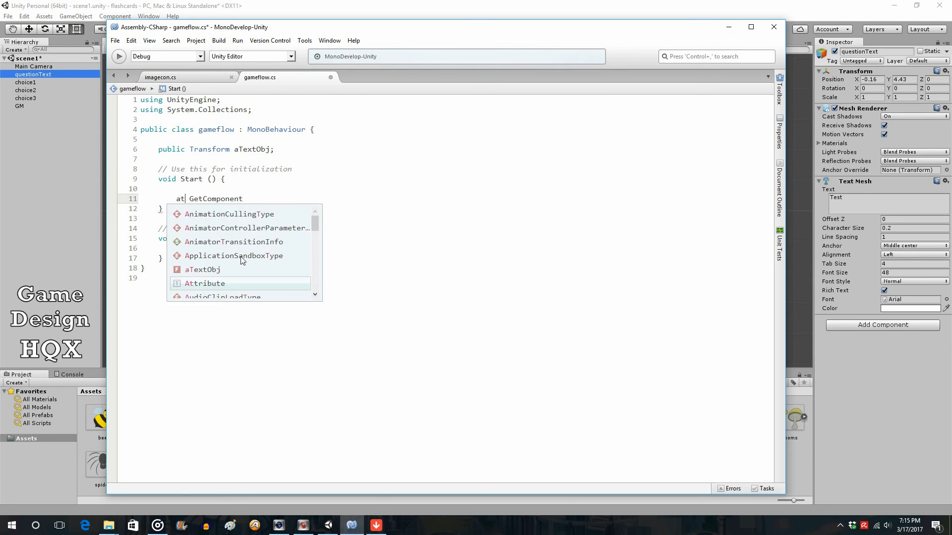
{"action": "key", "text": "Return"}
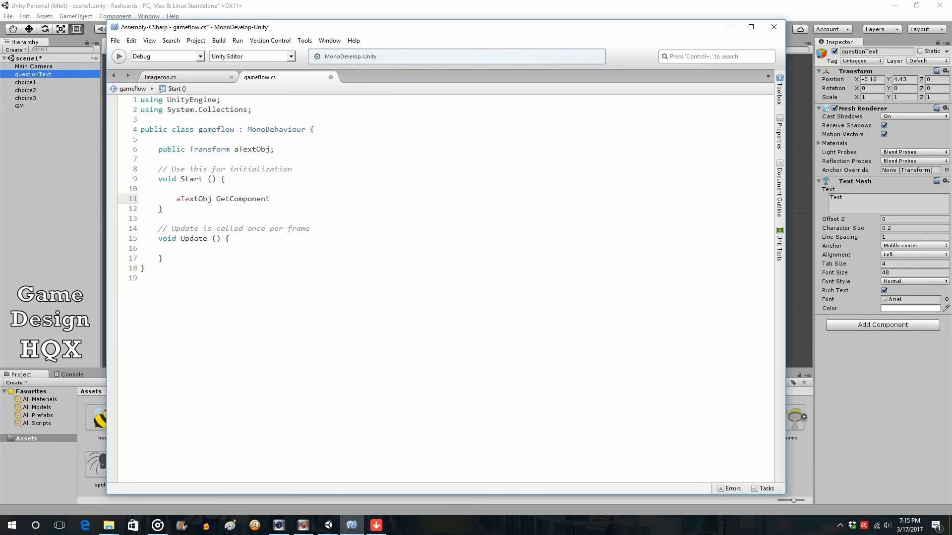
{"action": "type", "text": "."}
{"action": "key", "text": "Delete"}
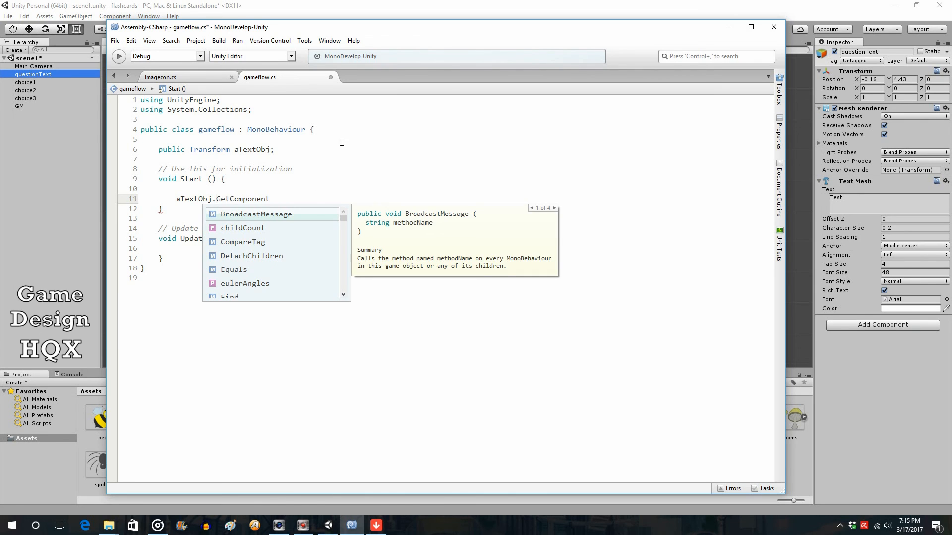
{"action": "left_click", "coordinate": [291, 199]}
{"action": "left_click_drag", "start_coordinate": [291, 198], "coordinate": [218, 203]}
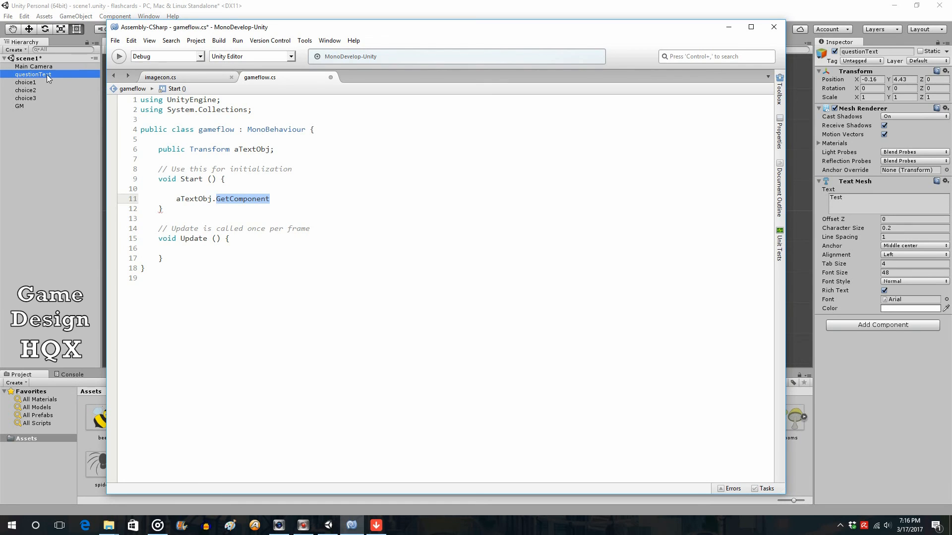
{"action": "left_click", "coordinate": [281, 199]}
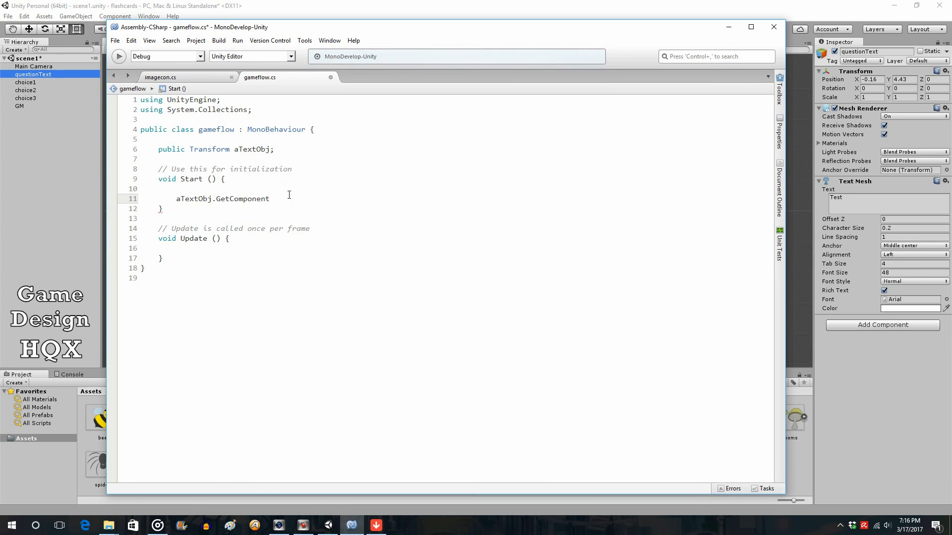
- Complete the line in Start as aTextObj.GetComponent<TextMesh>().text = "Bee"; and save the gameflow script
{"action": "type", "text": "<"}
{"action": "type", "text": "te"}
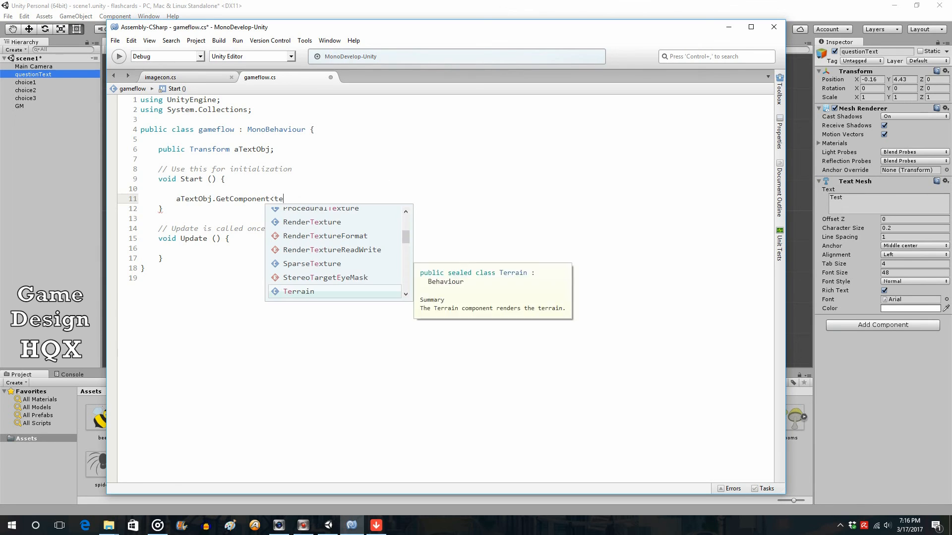
{"action": "type", "text": "xtm"}
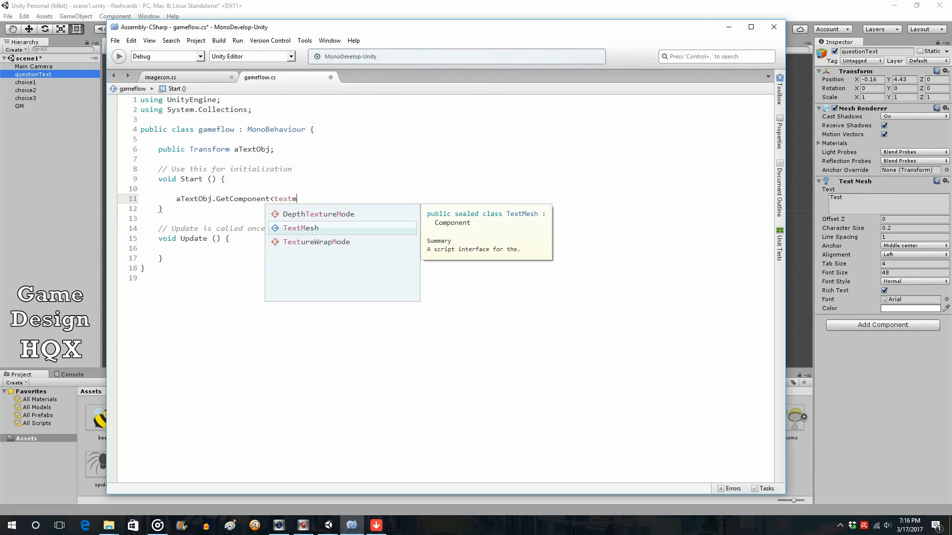
{"action": "key", "text": "Return"}
{"action": "type", "text": ">"}
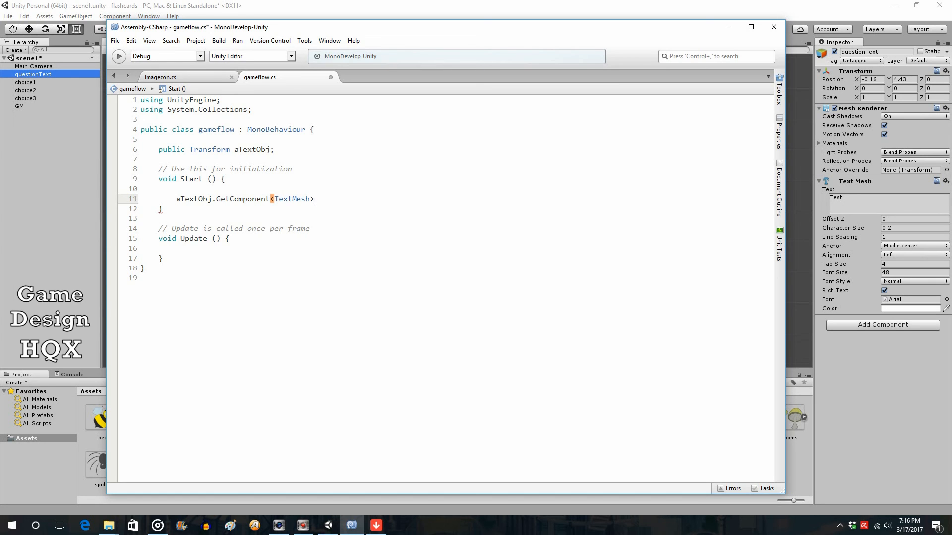
{"action": "type", "text": "()."}
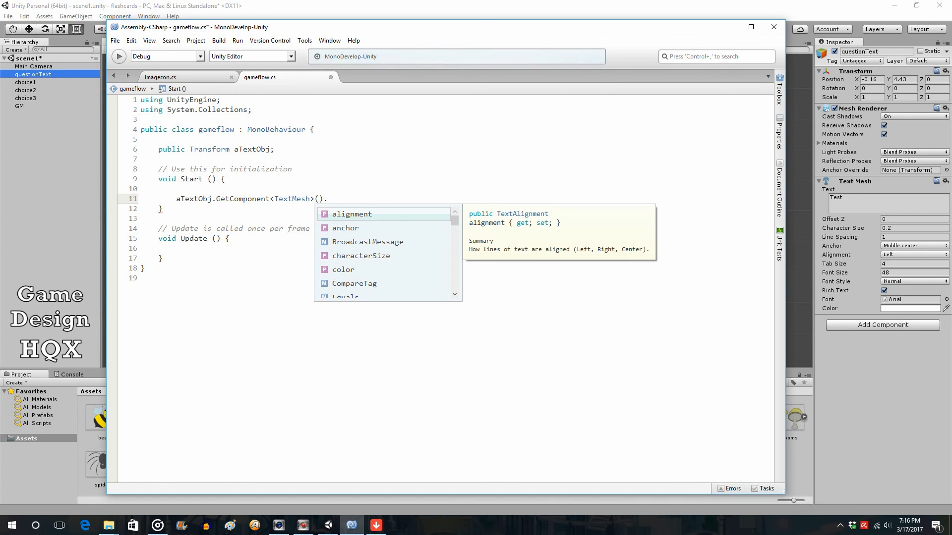
{"action": "type", "text": "text"}
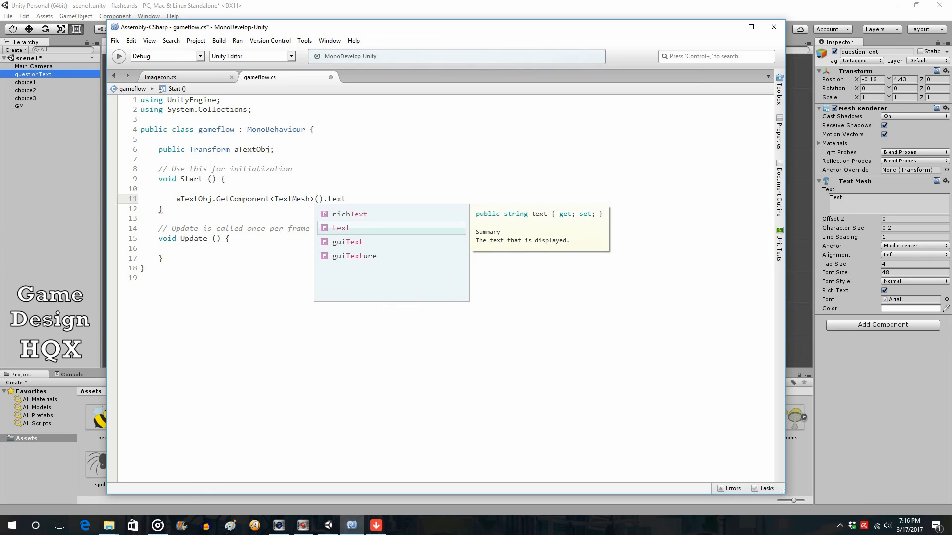
{"action": "key", "text": "Escape"}
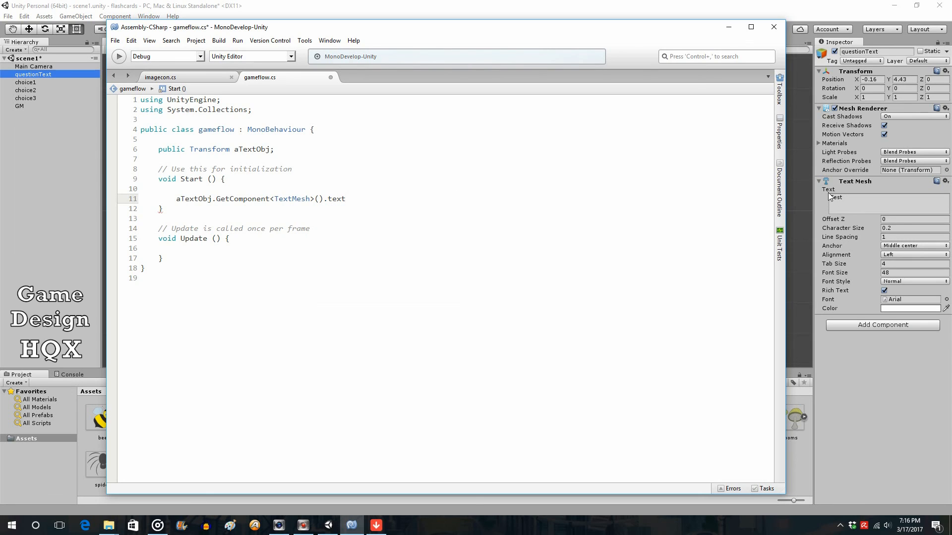
{"action": "type", "text": "= \"Bee\";"}
{"action": "left_click", "coordinate": [115, 41]}
{"action": "left_click", "coordinate": [124, 81]}
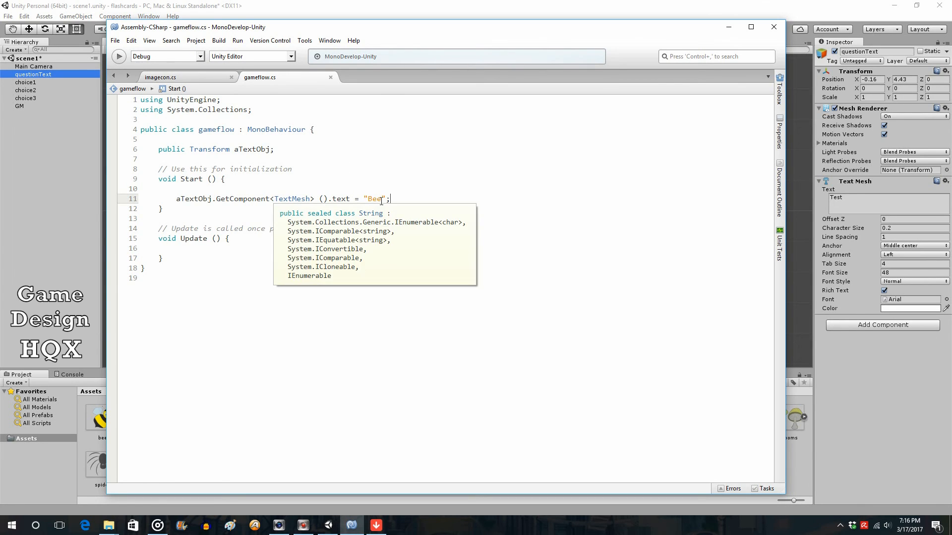
- Return to Unity, play the scene to check the question text set by the gameflow script, and stop playing
{"action": "left_click", "coordinate": [115, 41]}
{"action": "mouse_move", "coordinate": [131, 40]}
{"action": "left_click", "coordinate": [233, 8]}
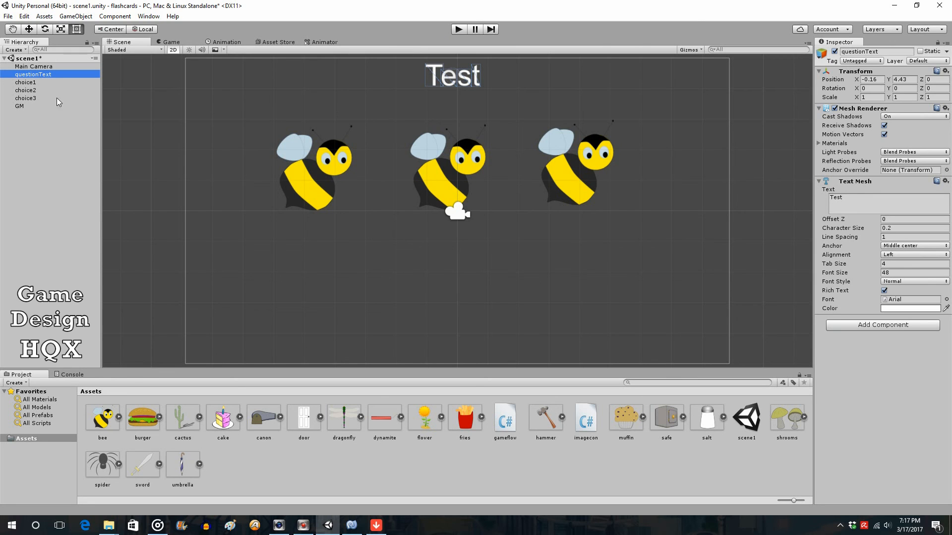
{"action": "left_click", "coordinate": [460, 30]}
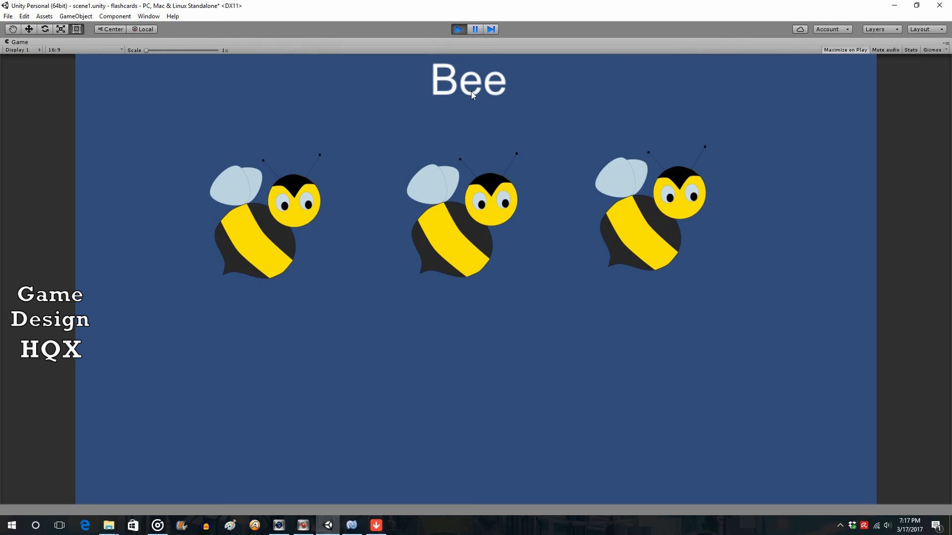
{"action": "left_click", "coordinate": [459, 30]}
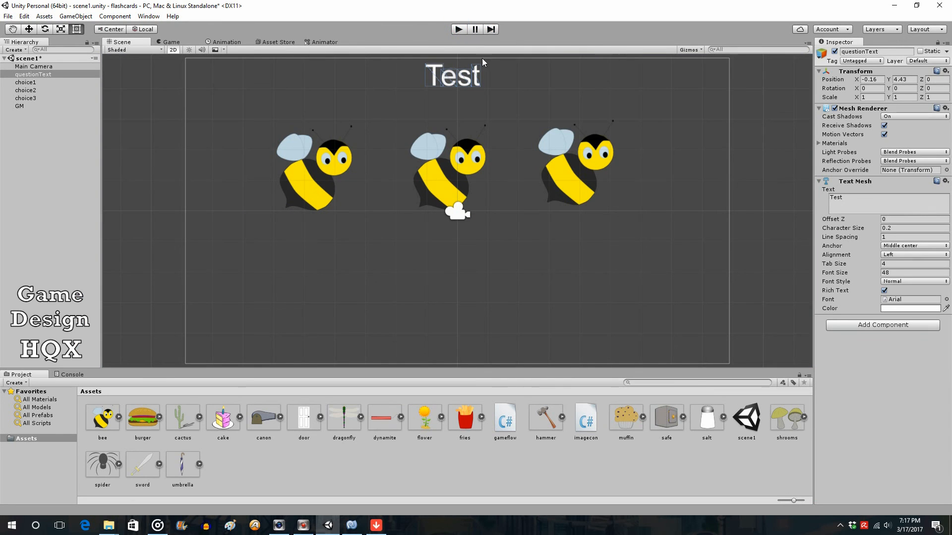